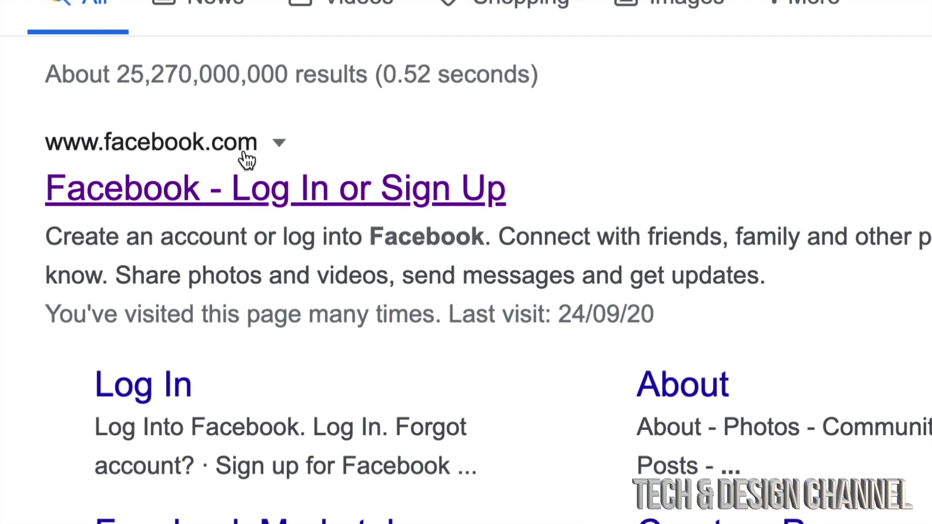
Open the Facebook site from the search results and start creating a new account.
click(245, 153)
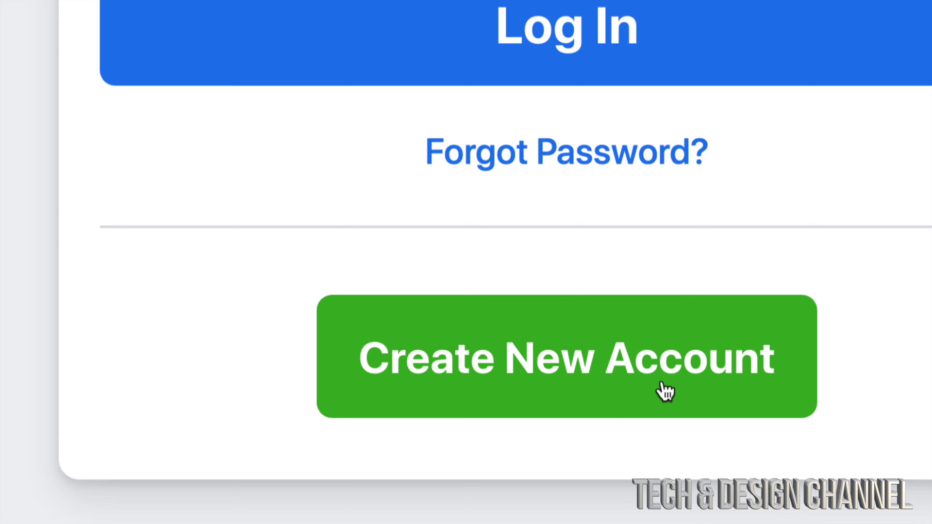
click(632, 386)
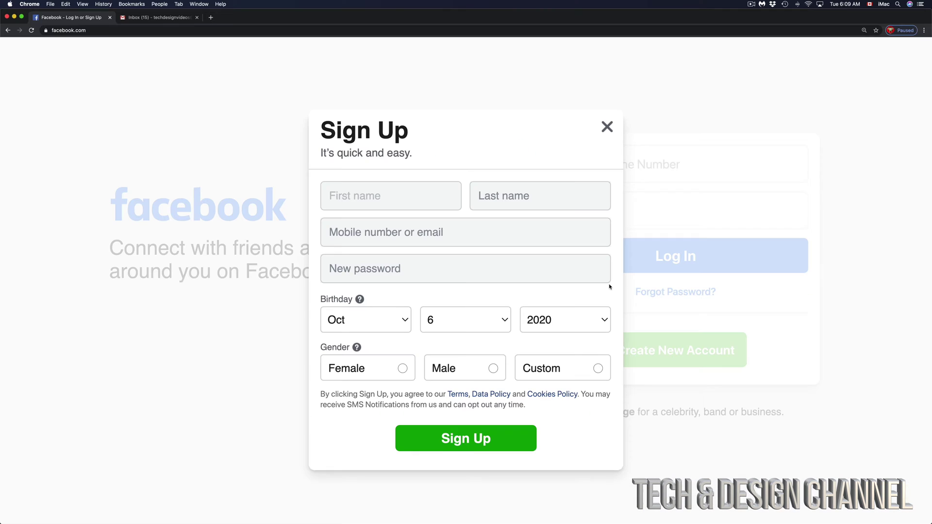
Fill in the sign-up form's first name, last name, email with its confirmation, and new password.
click(374, 203)
click(380, 275)
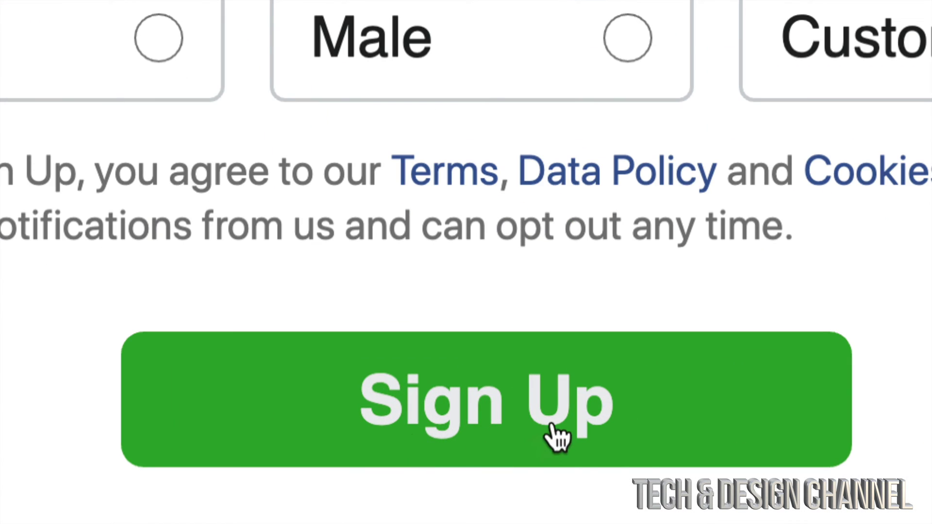
click(626, 401)
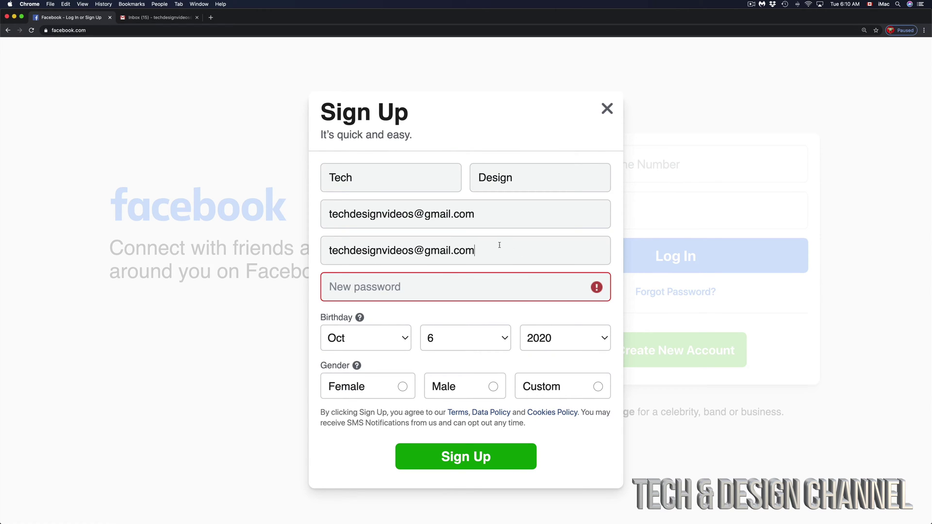
click(376, 289)
key(super+v)
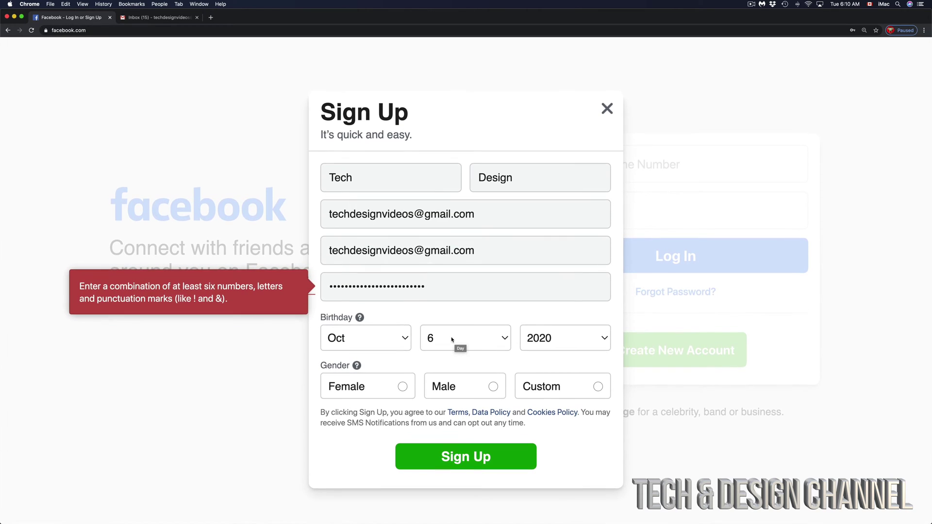
Set the birthday, choose Male as the gender and submit the sign-up form.
click(395, 340)
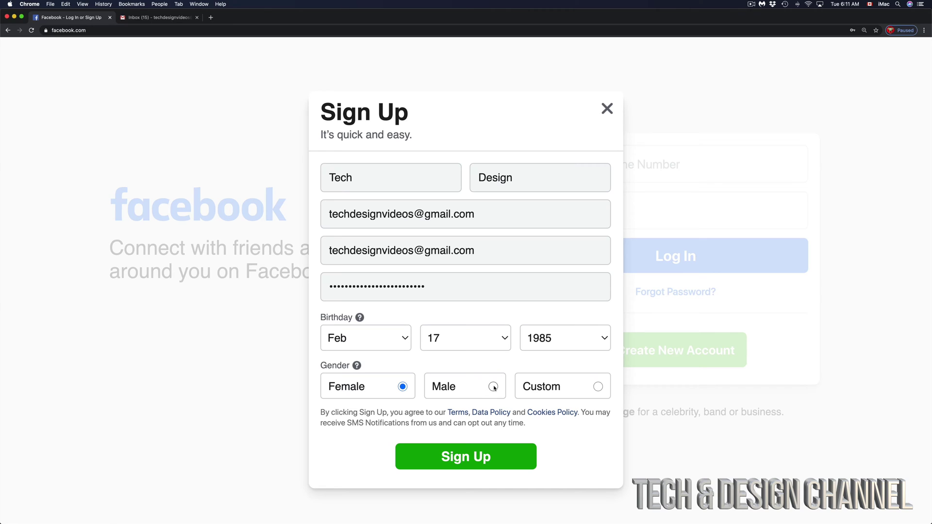
click(494, 387)
click(597, 387)
click(518, 406)
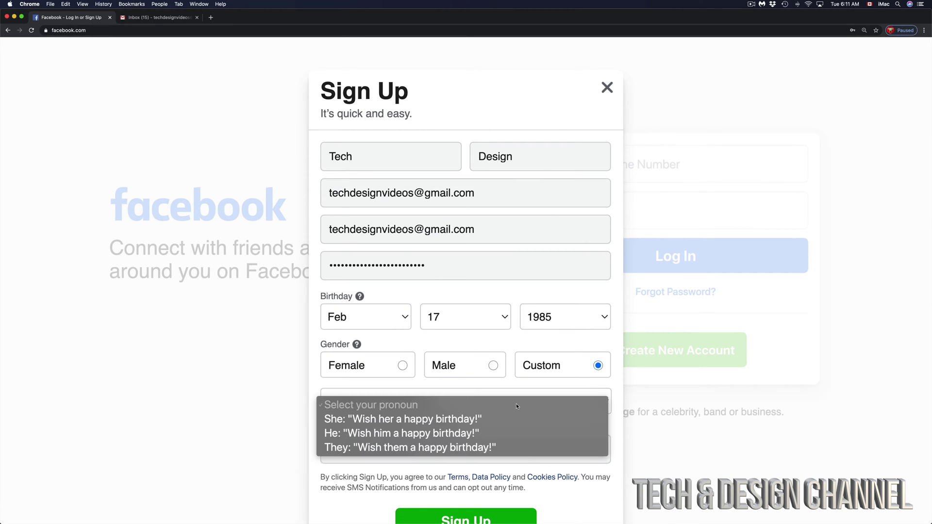
click(496, 369)
click(496, 369)
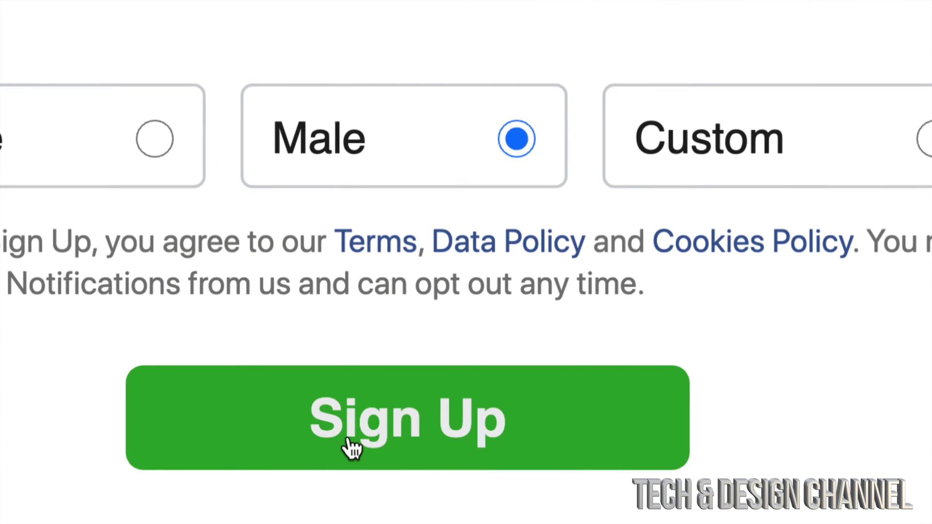
click(395, 426)
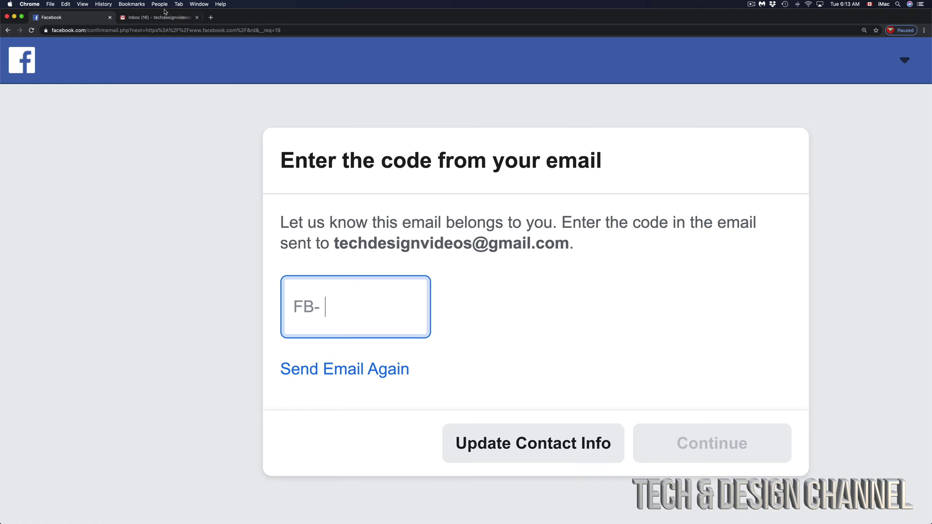
Switch to Gmail, open the Facebook confirmation email and copy the confirmation code from its body.
click(152, 18)
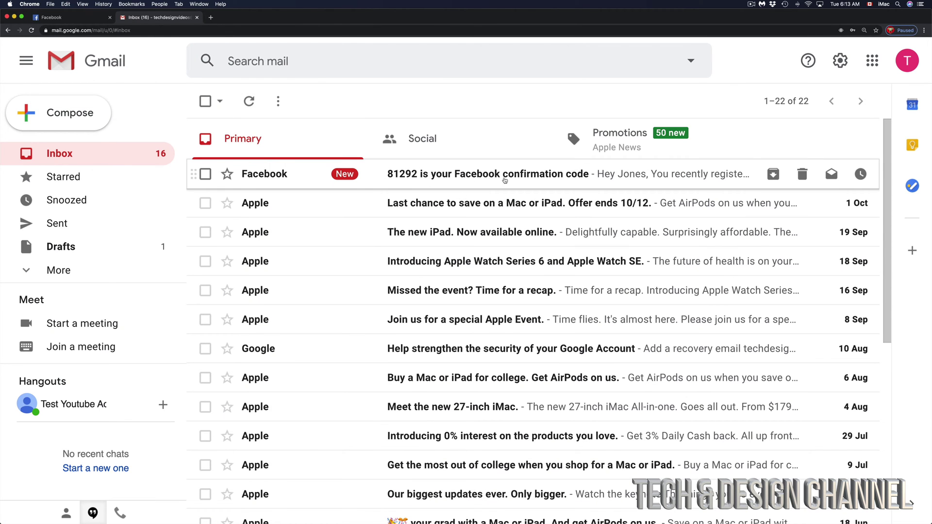
click(508, 179)
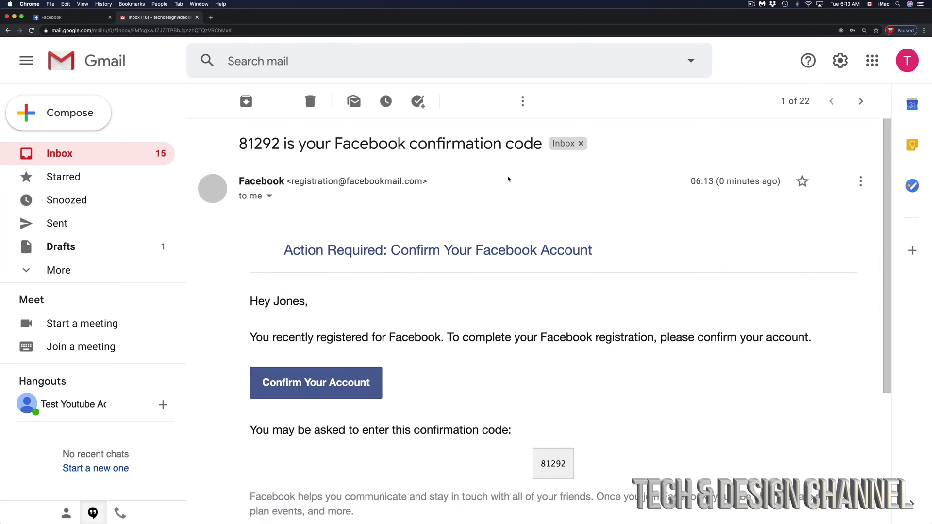
scroll(466, 379, down, 5)
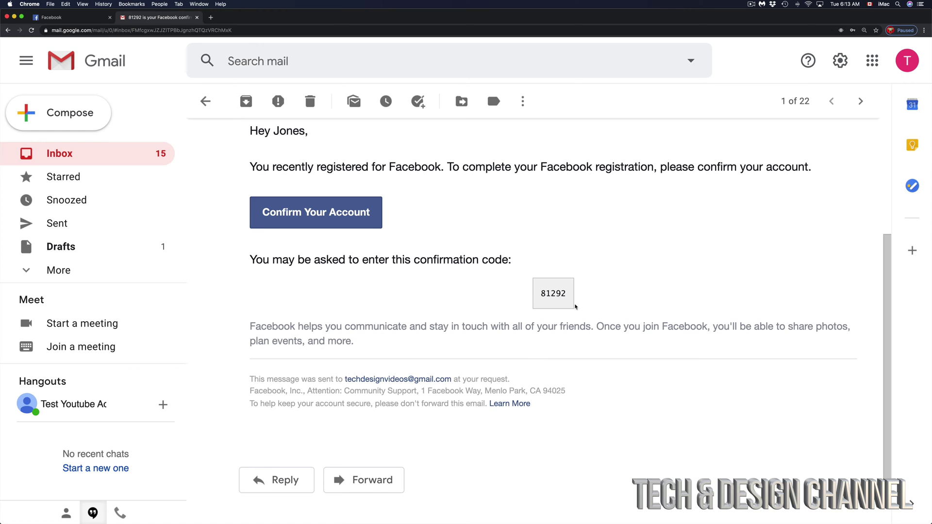
drag(569, 294, 538, 294)
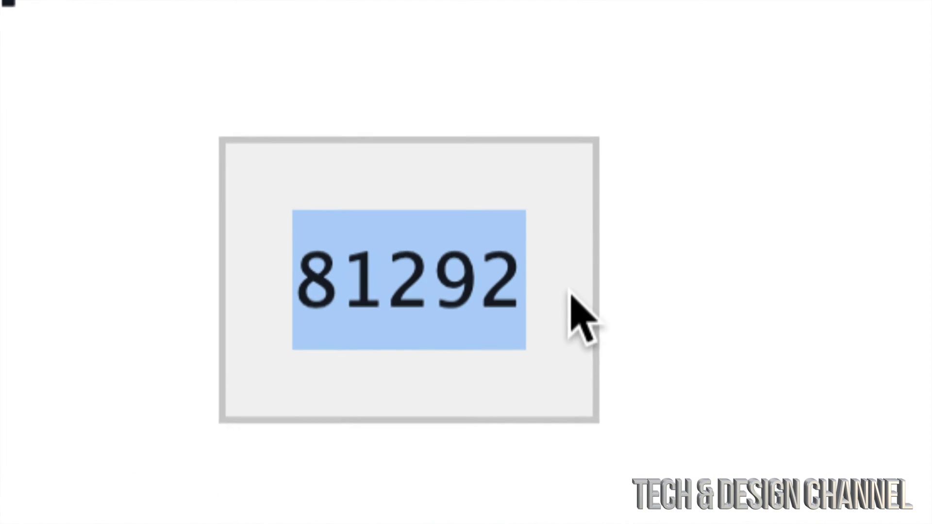
click(522, 278)
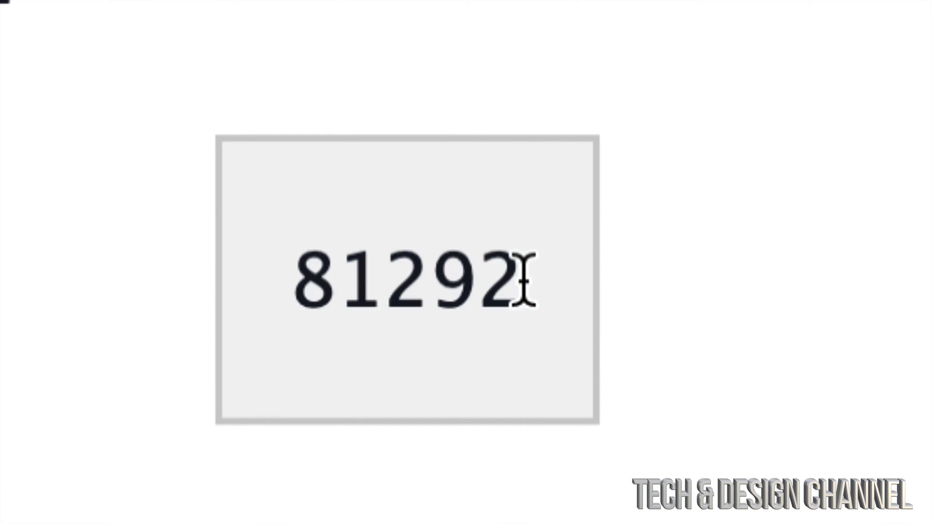
drag(524, 277, 309, 274)
key(super+c)
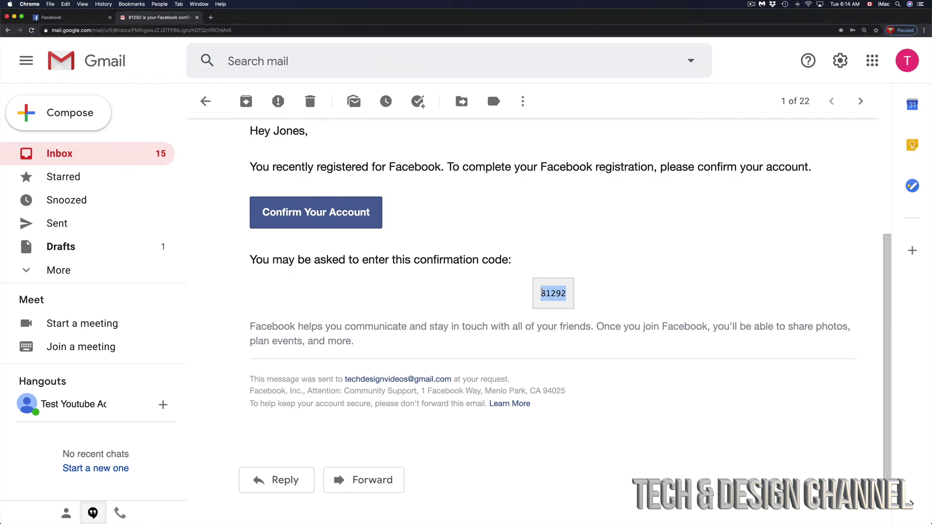
click(80, 18)
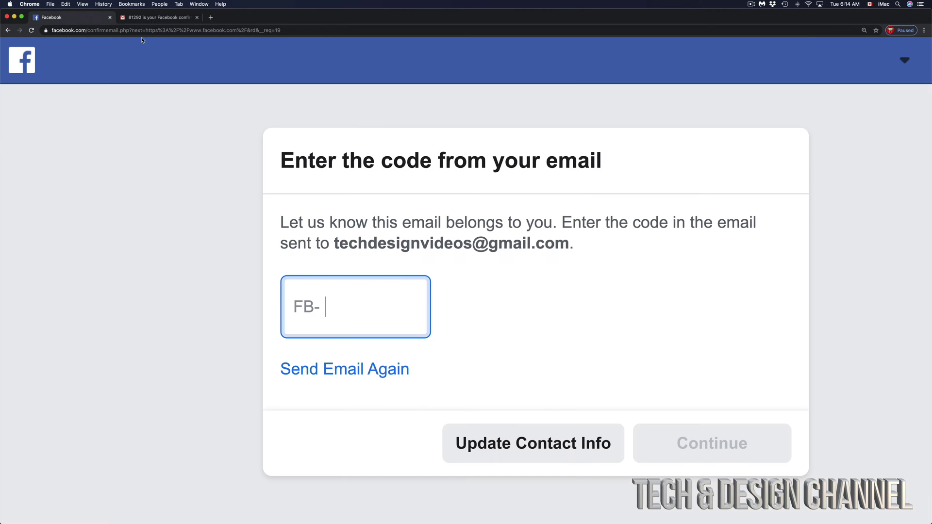
key(super+v)
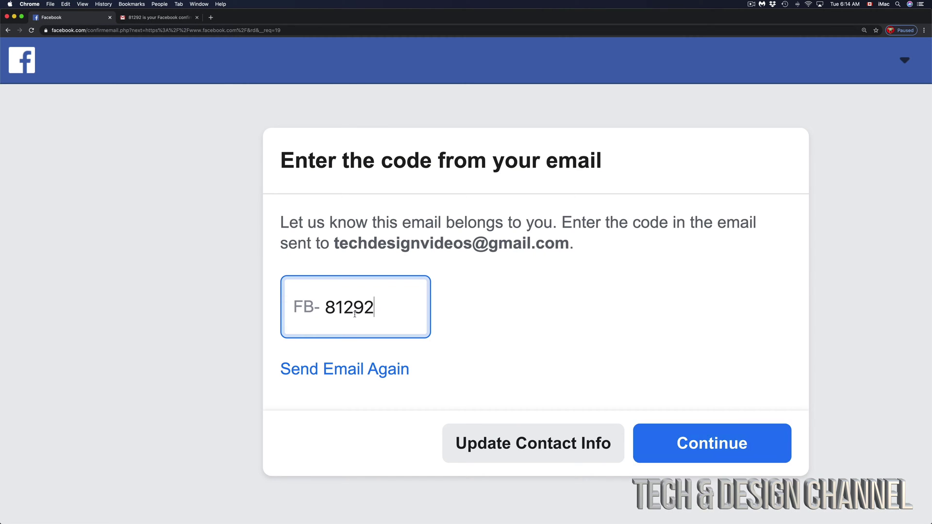
click(723, 441)
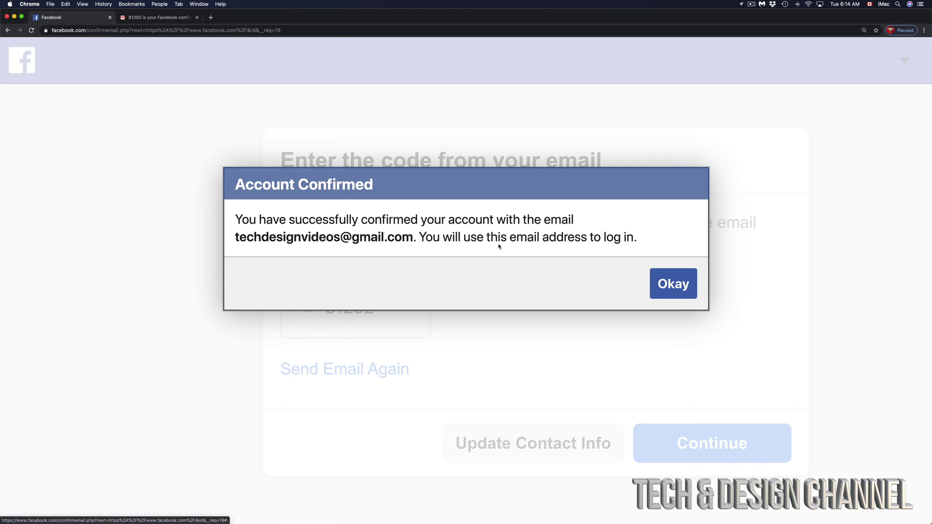
click(681, 284)
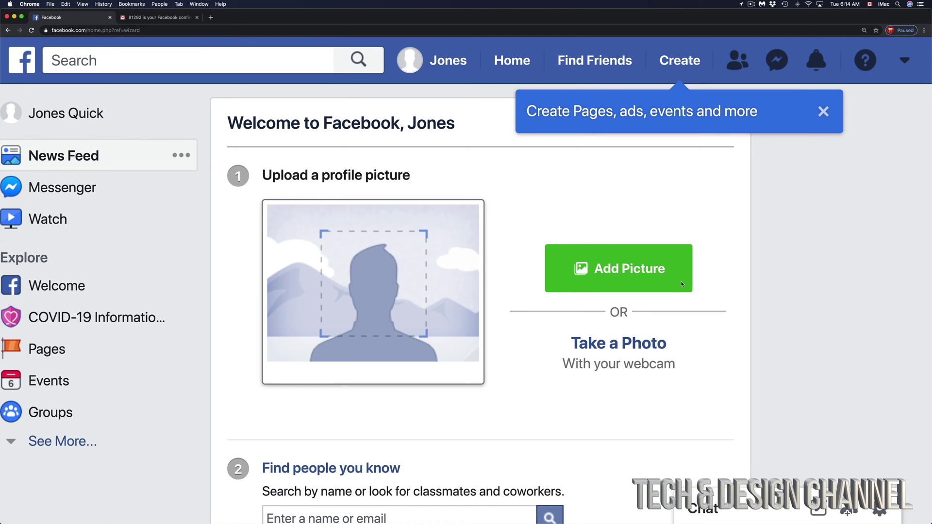
Take the privacy tour from the welcome page, going through all four pages, and finish it.
key(super+minus)
key(super+minus)
key(super+minus)
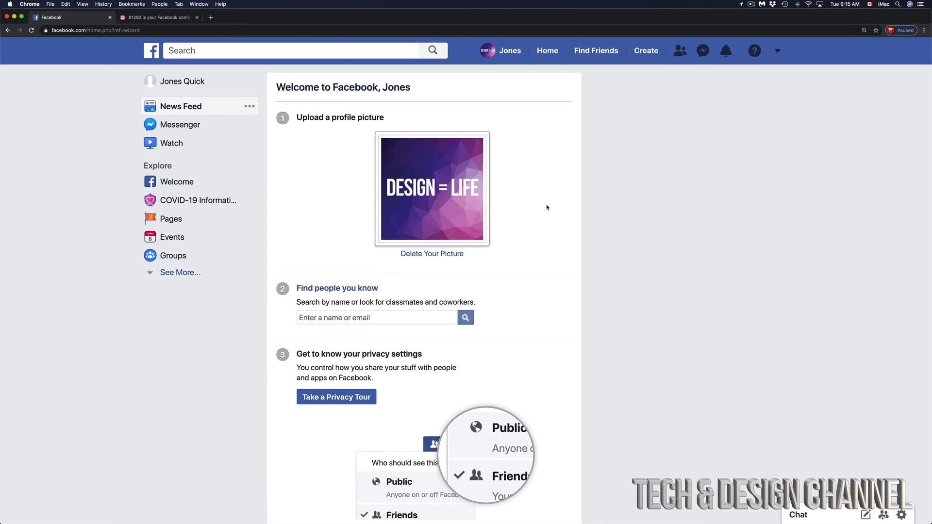
scroll(547, 208, down, 1)
scroll(547, 208, up, 1)
scroll(547, 208, down, 1)
scroll(547, 207, down, 2)
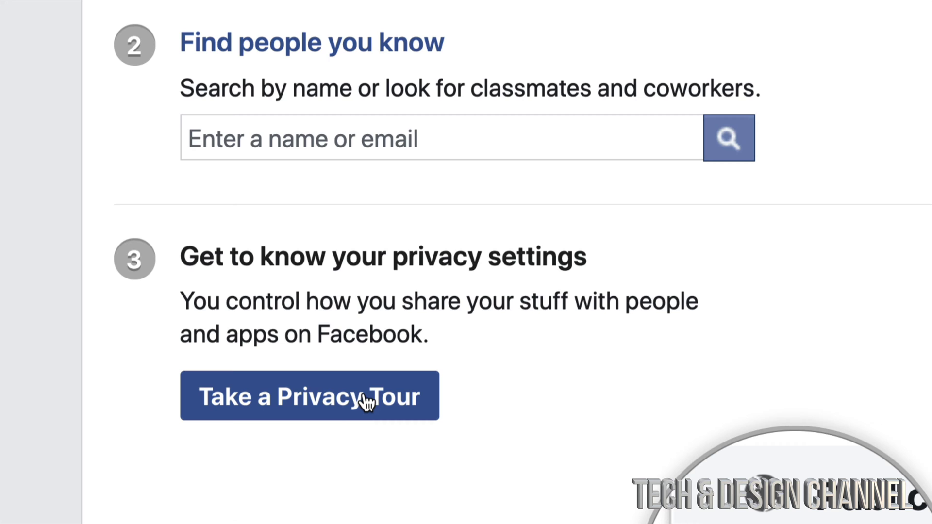
click(368, 402)
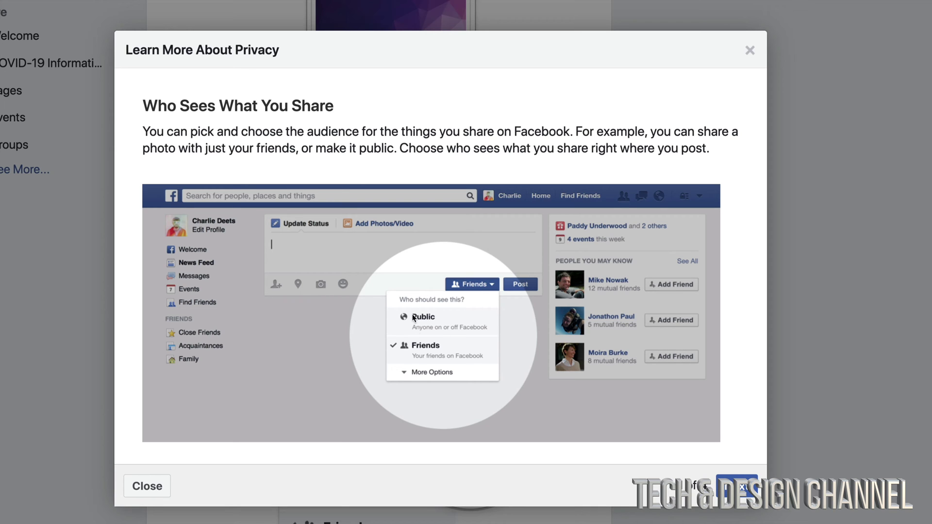
click(743, 487)
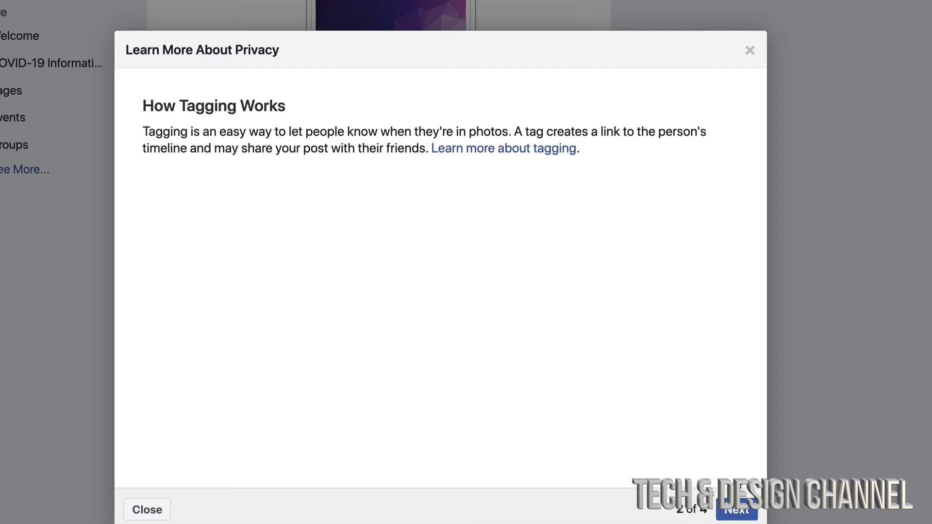
click(737, 510)
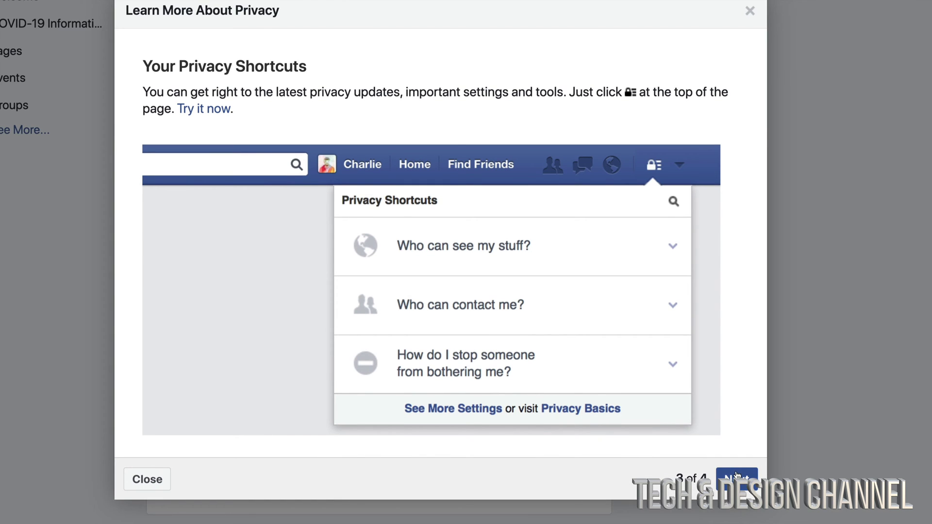
click(736, 477)
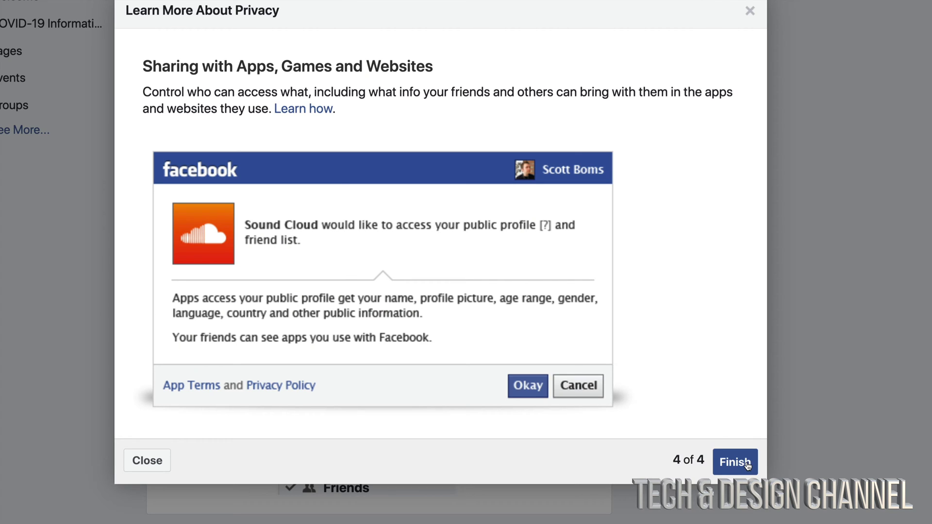
click(747, 465)
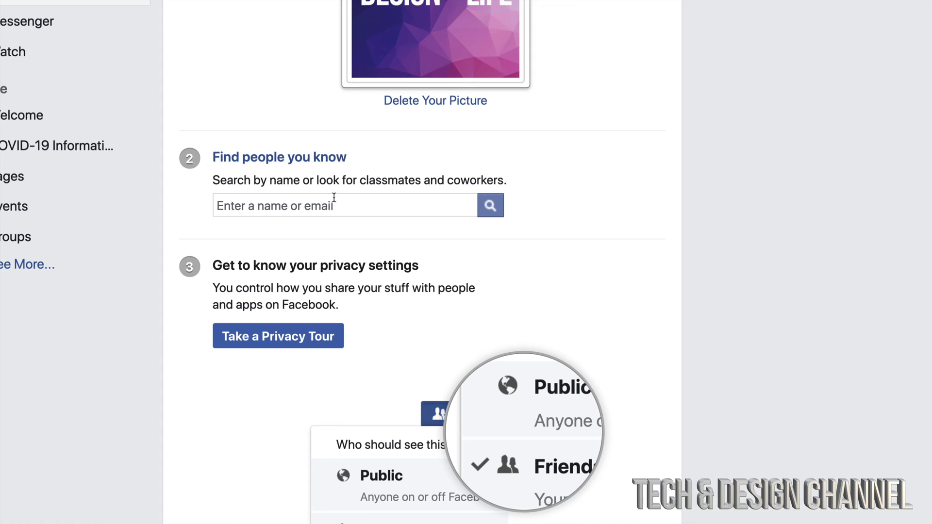
Search for "techanddesign" in the welcome page's Find people you know section.
click(358, 211)
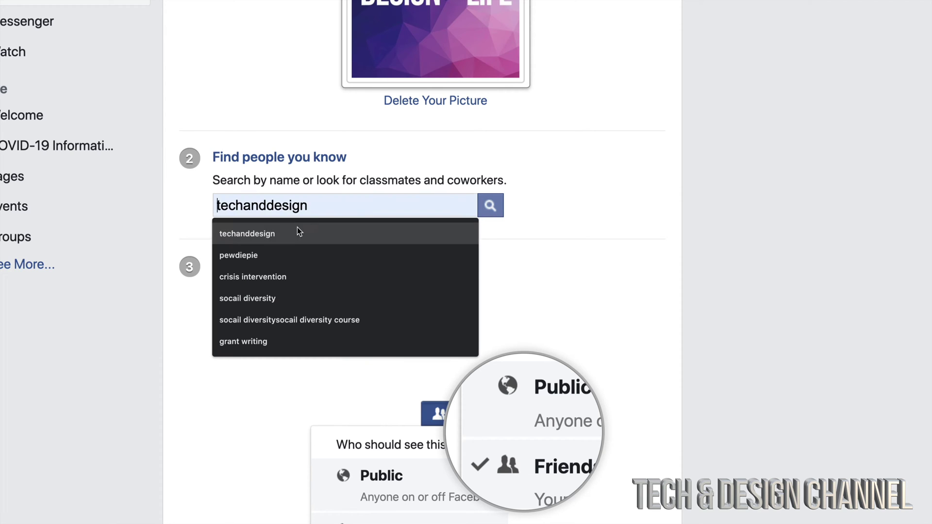
click(257, 237)
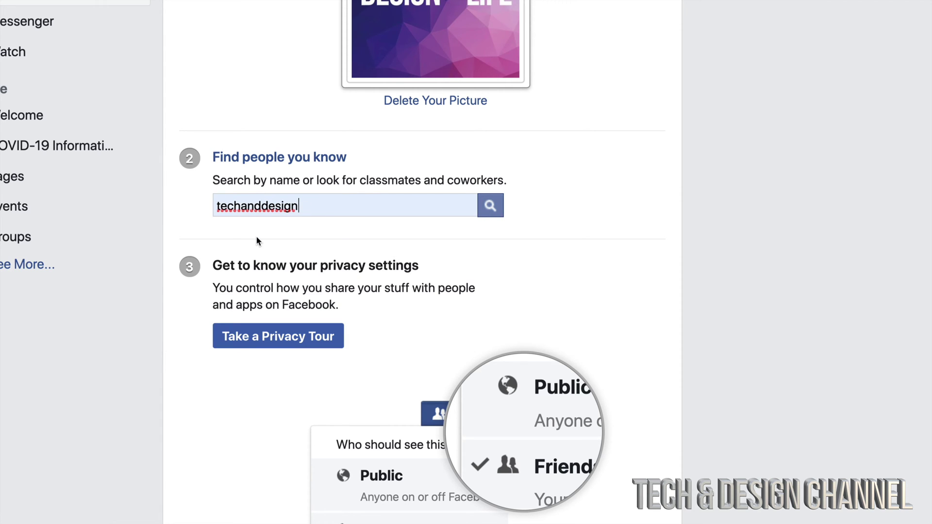
click(489, 206)
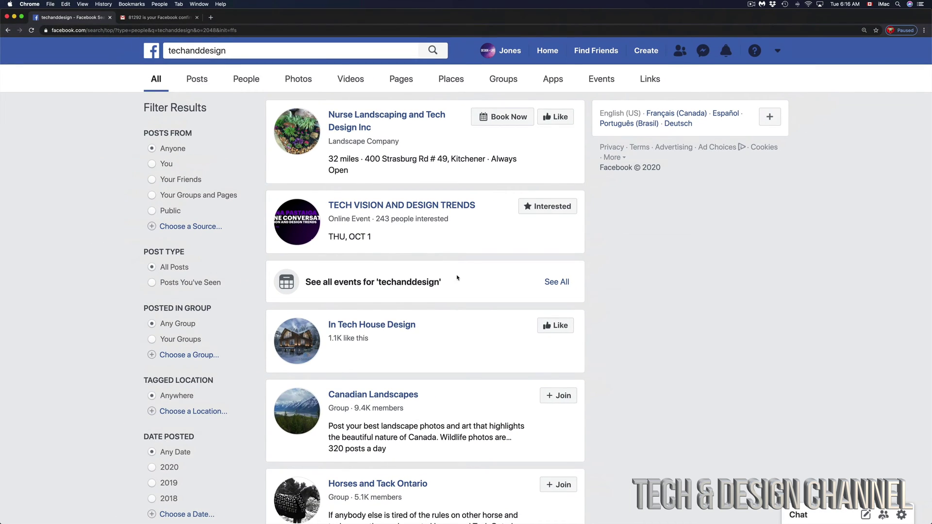
Look through all search results for "techanddesign", and narrow them to people.
scroll(460, 259, down, 3)
scroll(485, 345, down, 5)
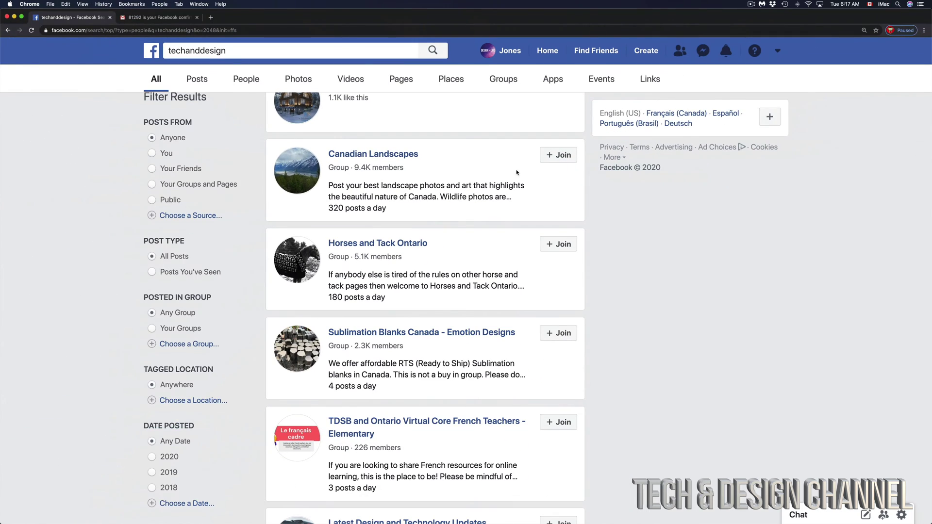
scroll(664, 247, up, 3)
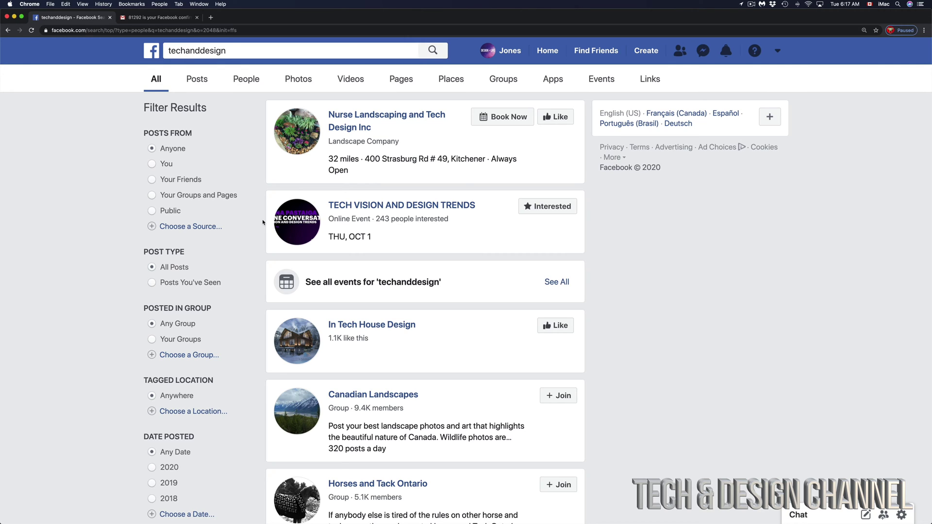
scroll(449, 278, down, 5)
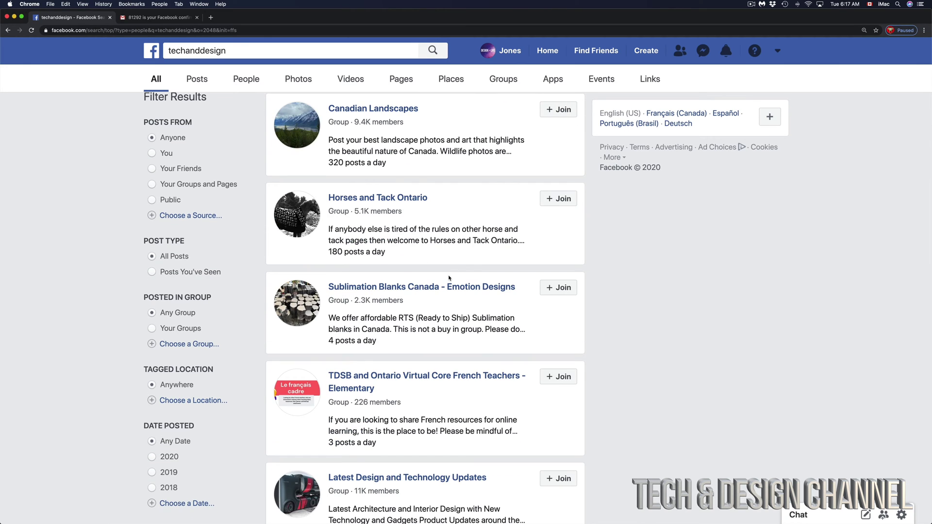
scroll(449, 278, up, 5)
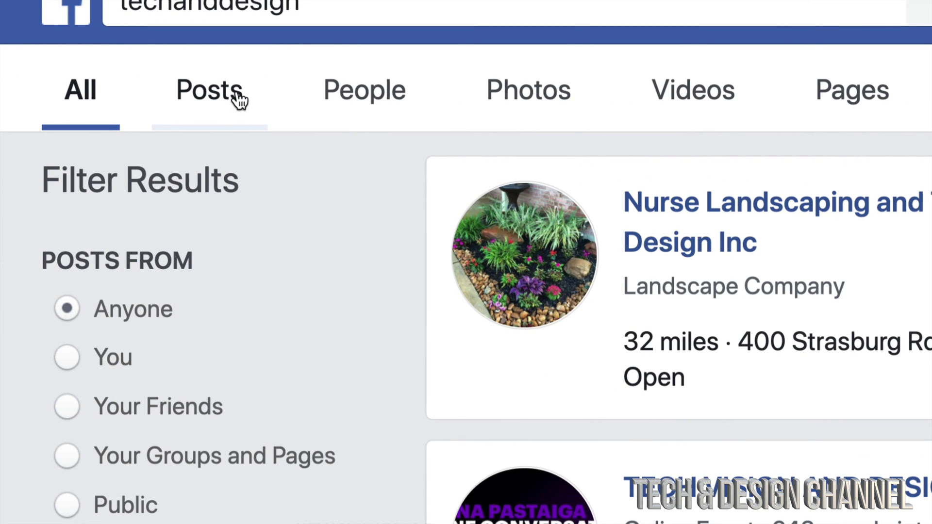
click(368, 102)
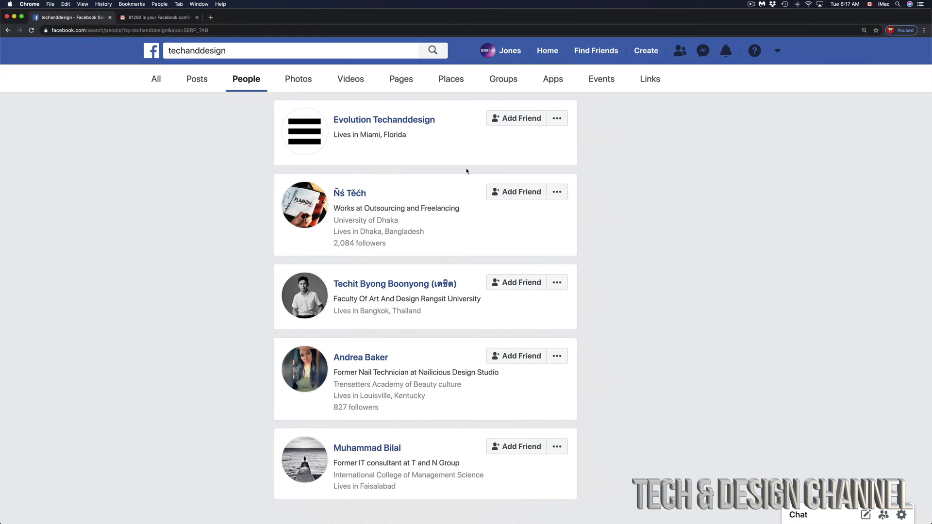
scroll(512, 230, down, 1)
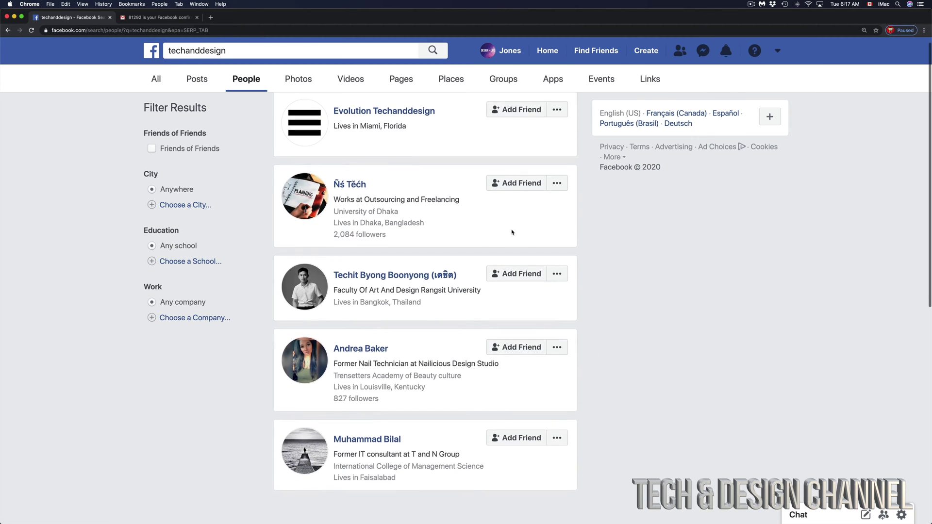
Send a friend request to the person living in Louisville, Kentucky in the people results and add them to the Acquaintances list.
scroll(512, 232, down, 5)
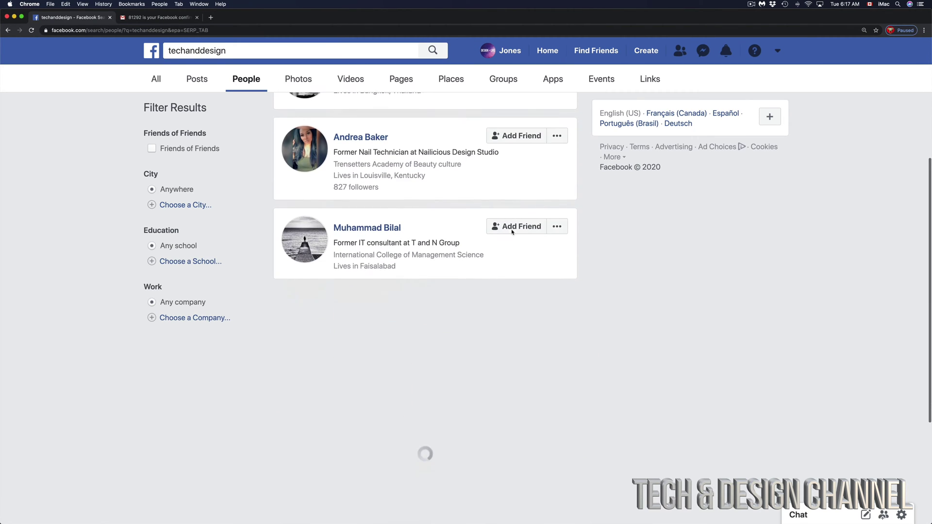
scroll(511, 232, up, 4)
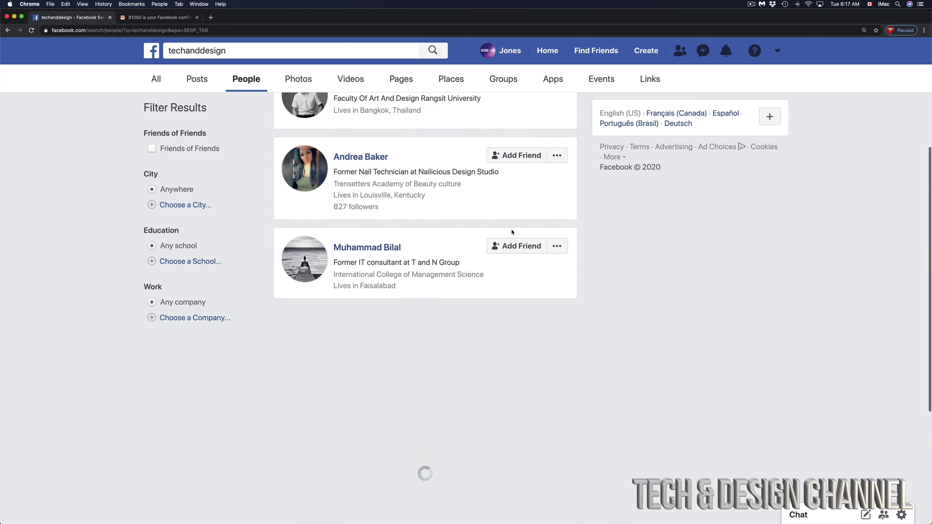
scroll(512, 233, up, 3)
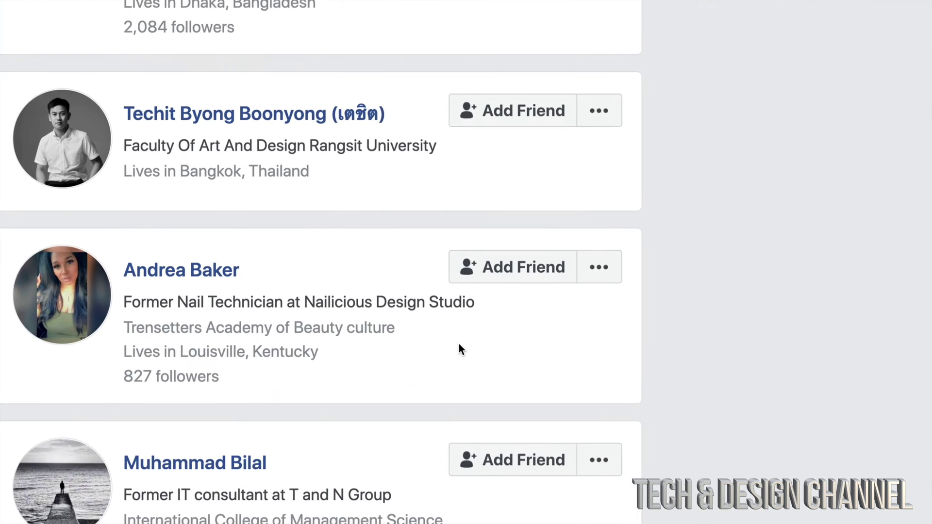
click(471, 265)
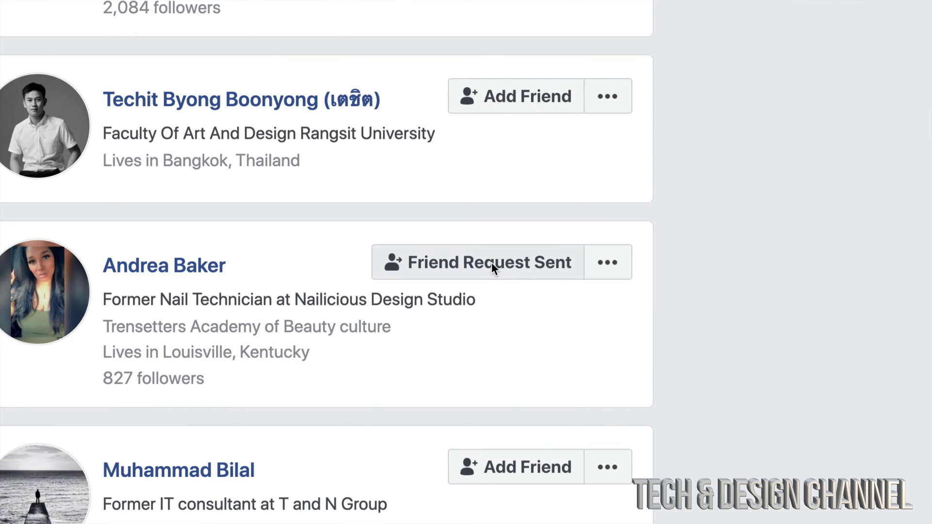
mouse_move(557, 272)
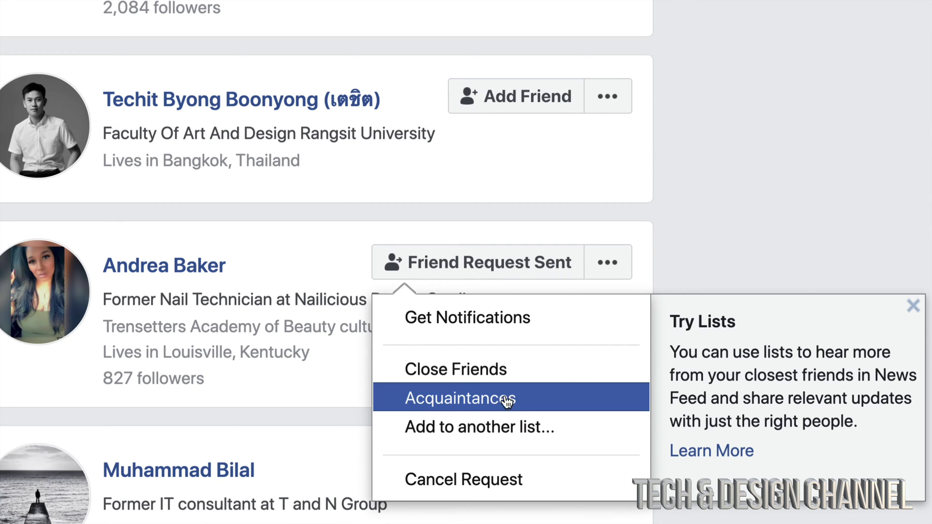
click(456, 398)
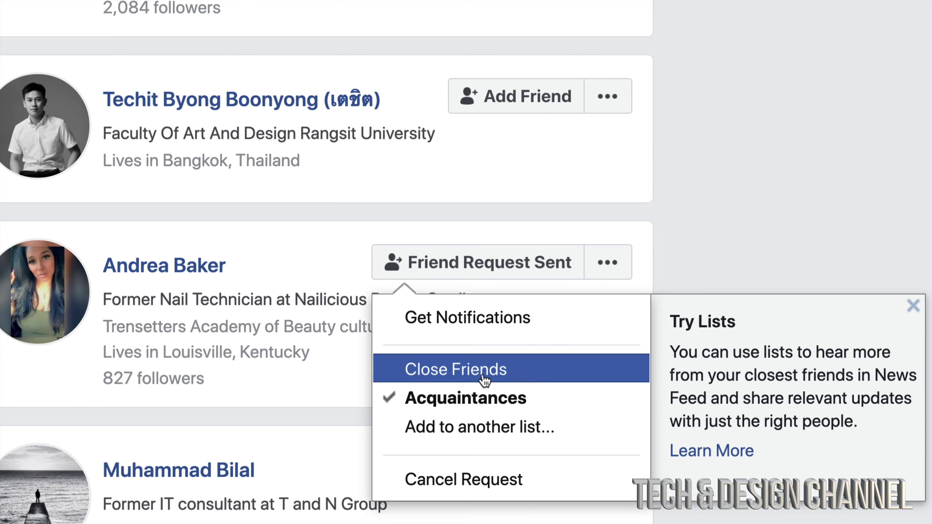
click(789, 206)
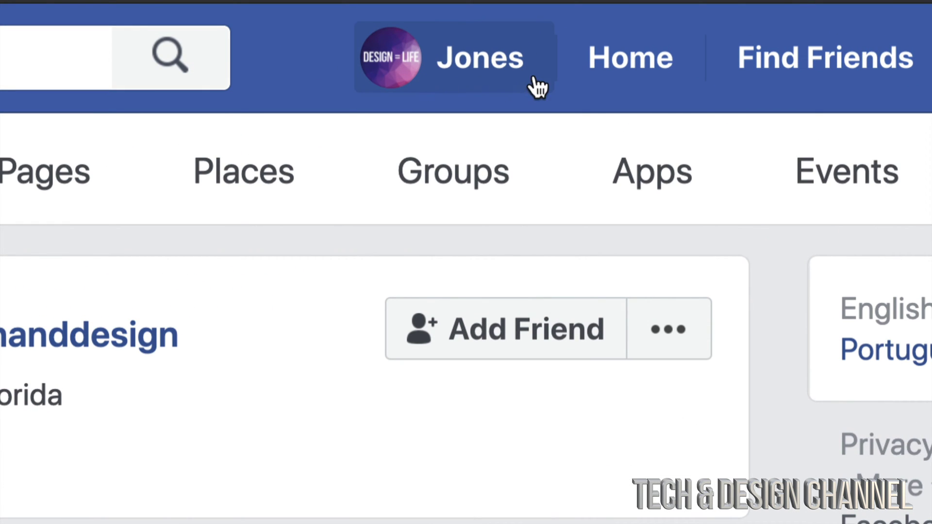
Add the purple "DESIGN = LIFE" image as the own profile's cover photo, adjust its position, save it and dismiss the background info tip.
click(483, 76)
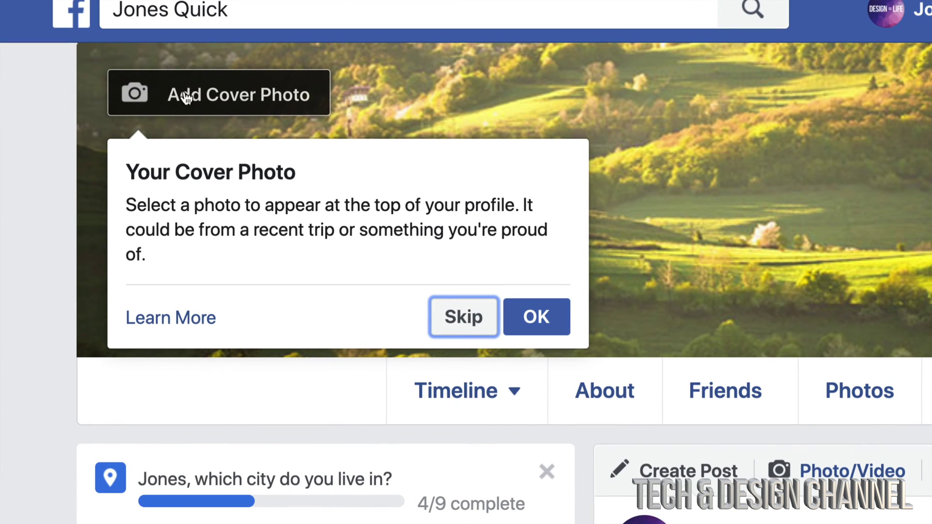
click(223, 108)
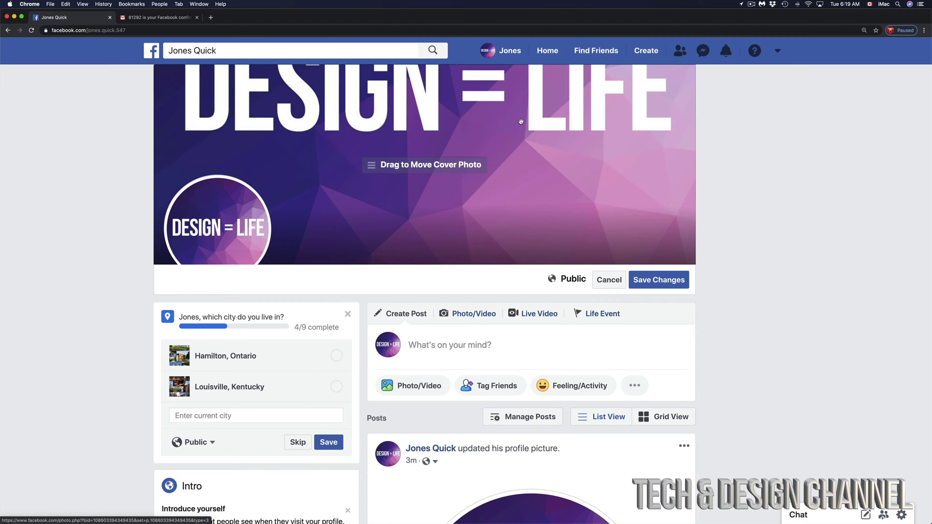
drag(520, 121, 516, 84)
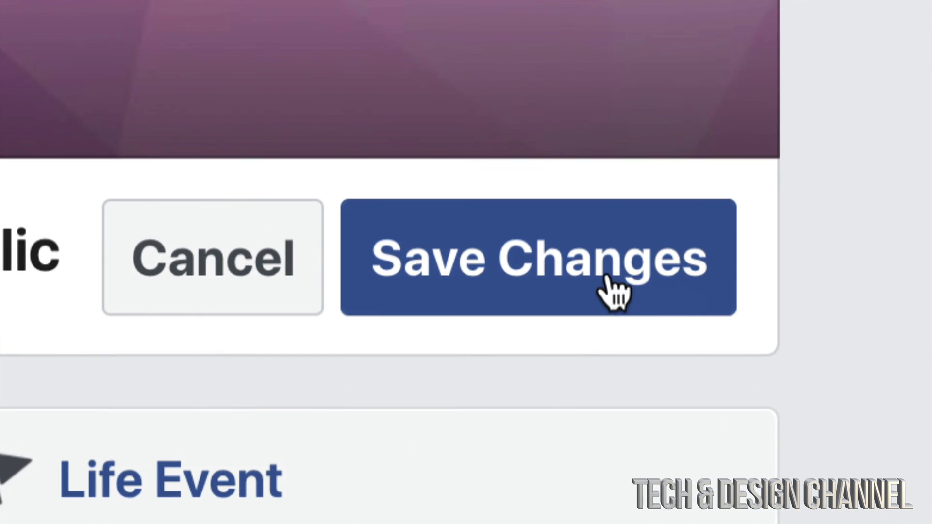
click(663, 255)
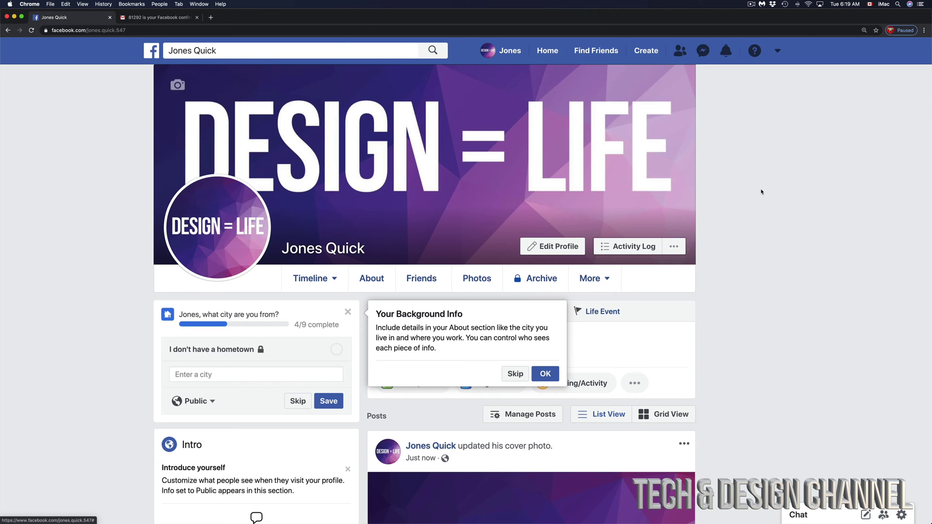
click(545, 377)
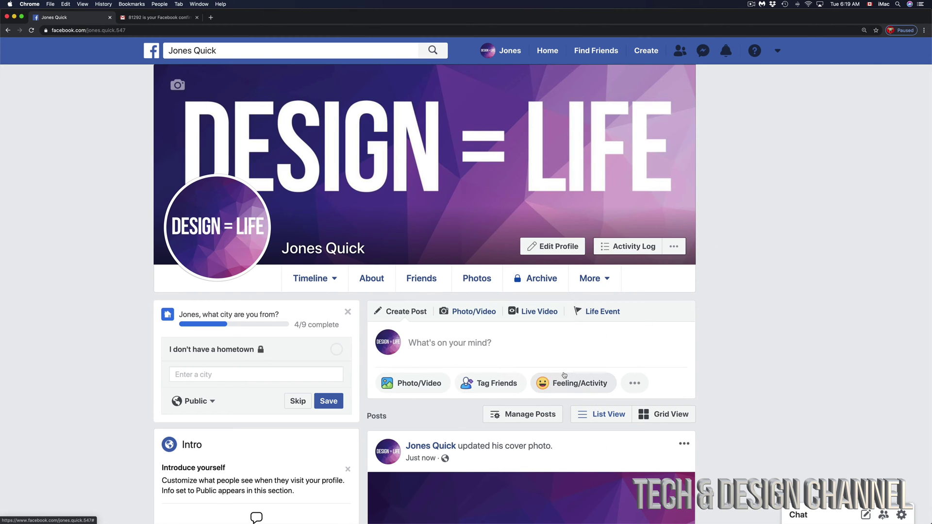
Publish a text post reading "New Page" from the profile to the News Feed for Friends and view it on the timeline.
scroll(564, 375, down, 5)
scroll(631, 358, up, 5)
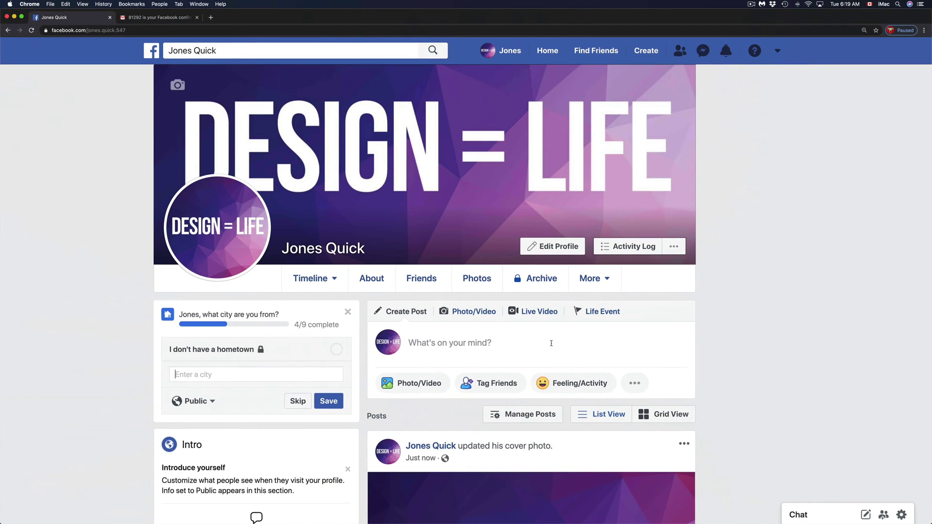
click(551, 343)
text(New Page)
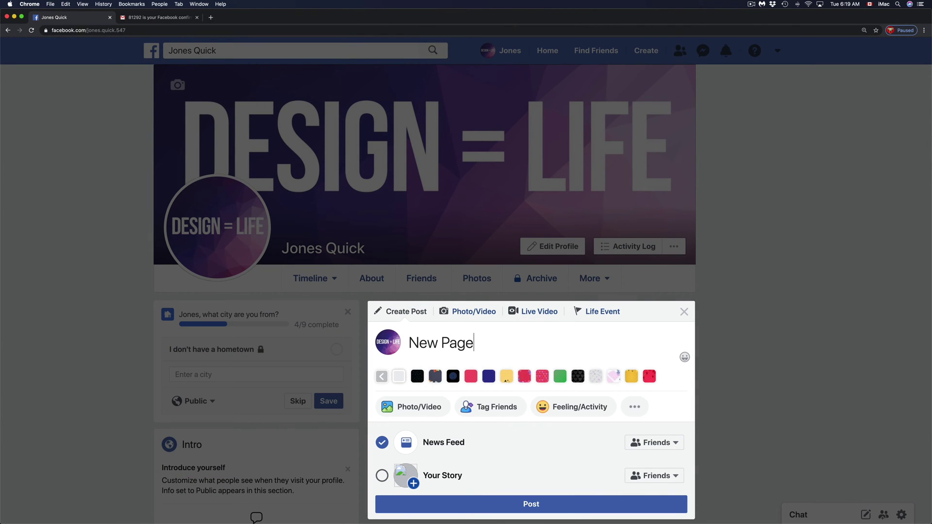
click(521, 502)
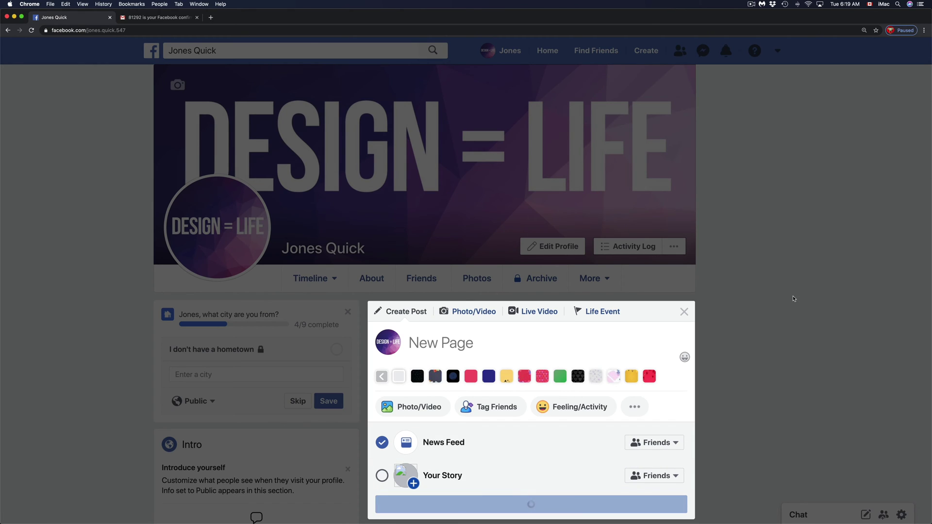
scroll(793, 298, down, 5)
scroll(794, 299, down, 1)
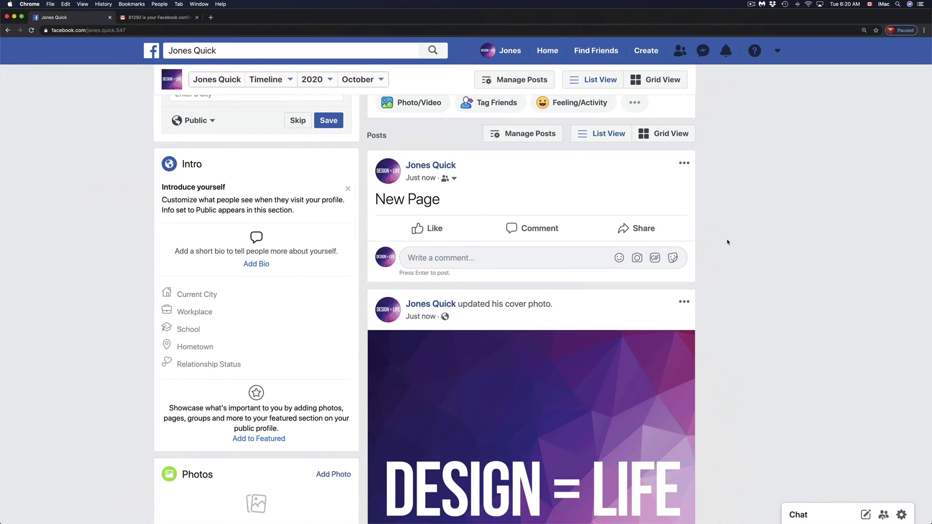
scroll(728, 242, up, 6)
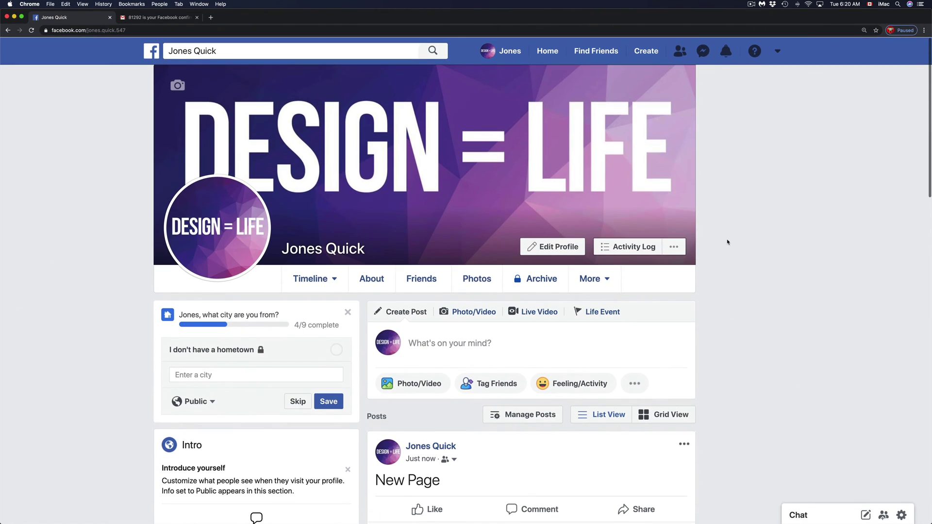
Compose another "New Page" post, try several coloured and illustrated backgrounds, and choose the dark one with wrapped gifts.
click(507, 346)
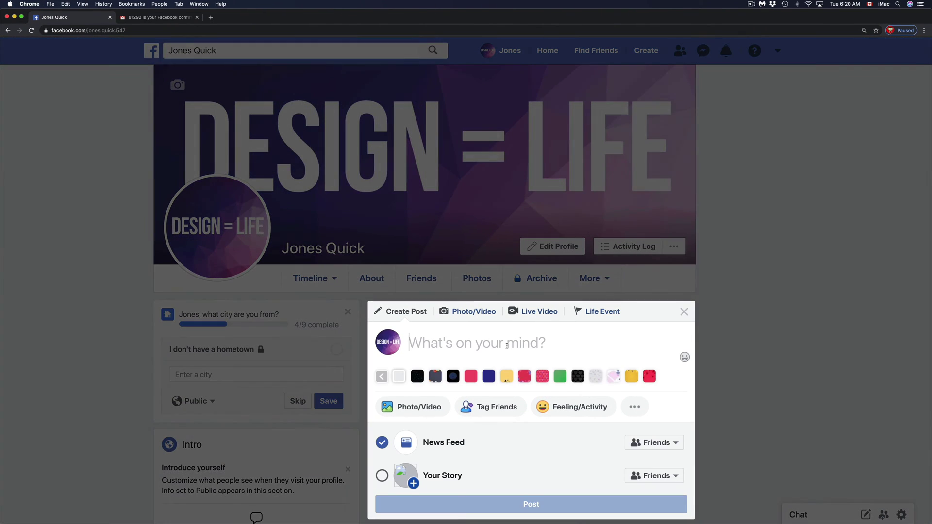
text(New Page)
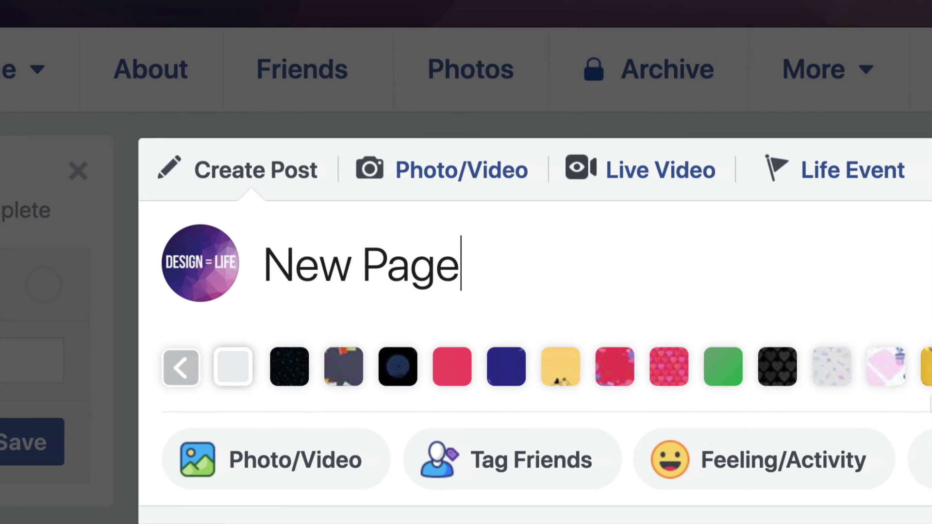
click(440, 372)
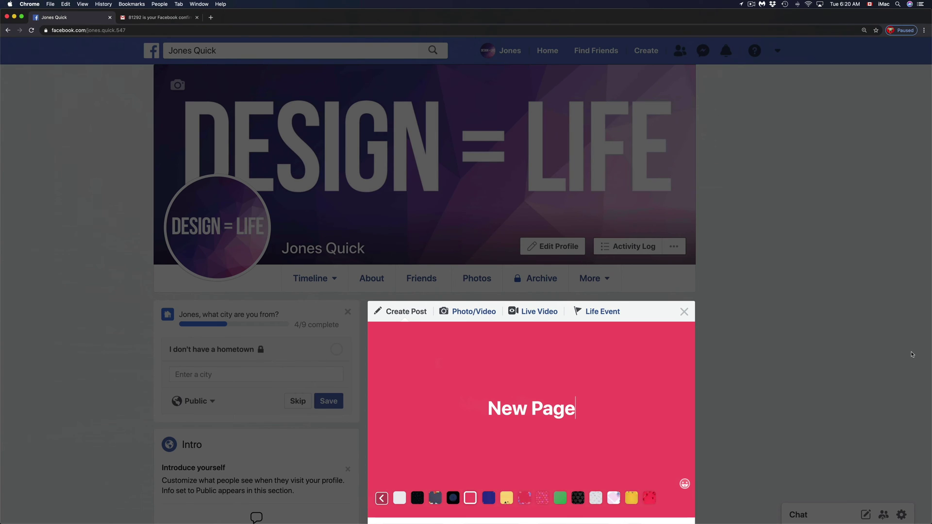
scroll(736, 334, down, 4)
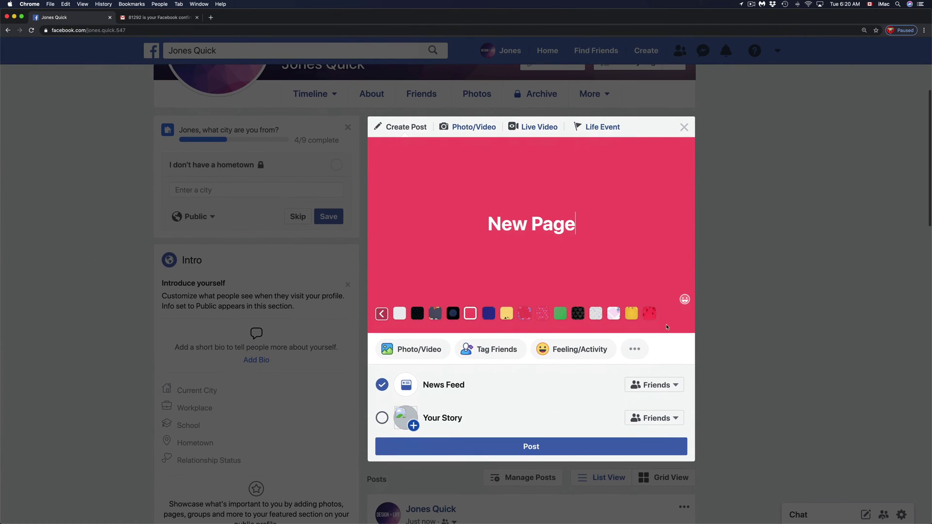
click(563, 315)
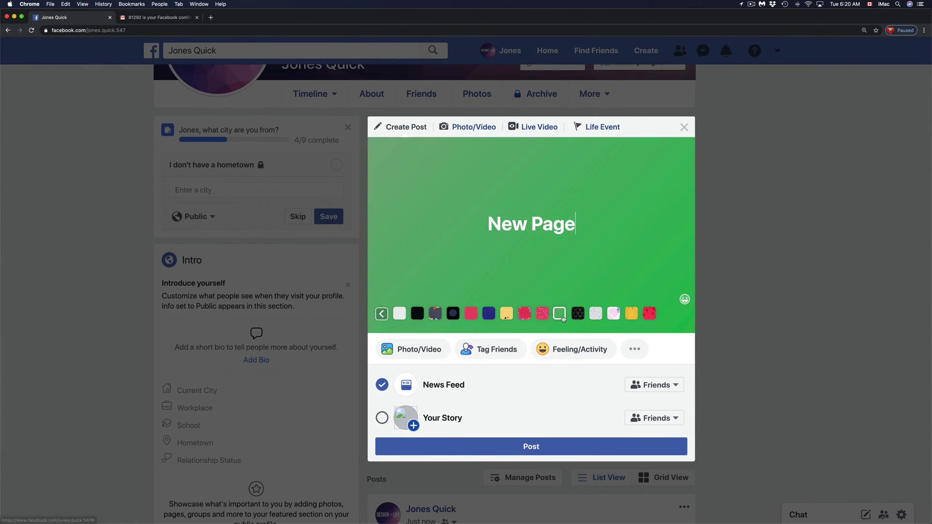
click(506, 315)
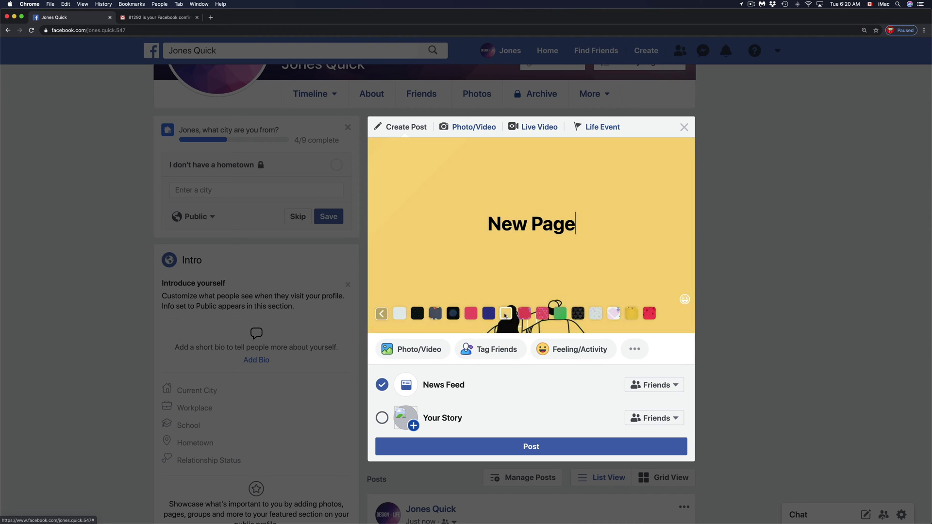
click(613, 317)
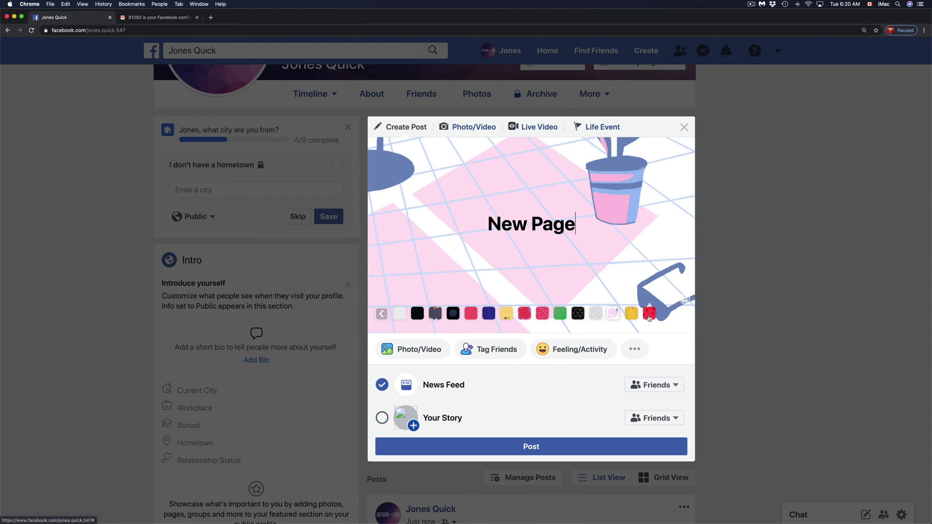
click(649, 316)
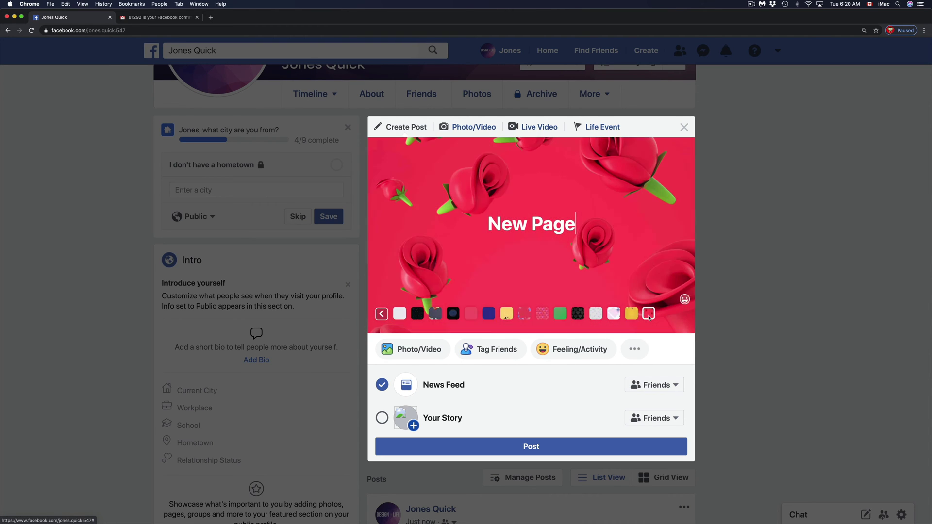
click(436, 315)
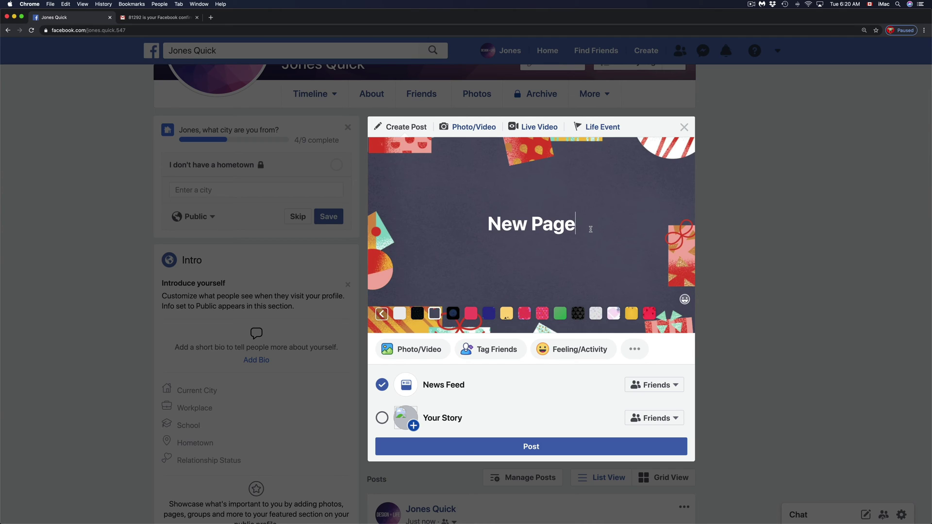
Extend the post text to "New Page #2", publish it and check it on the timeline.
text(#2)
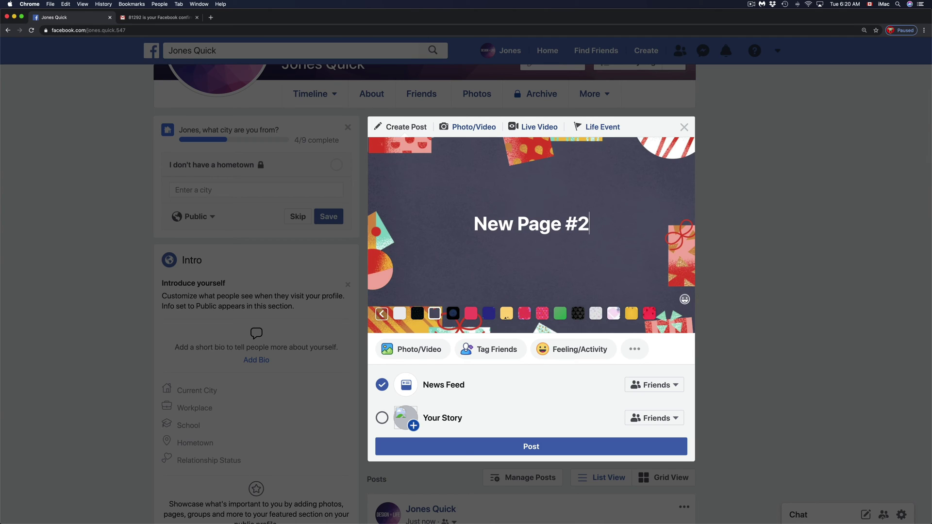
click(522, 445)
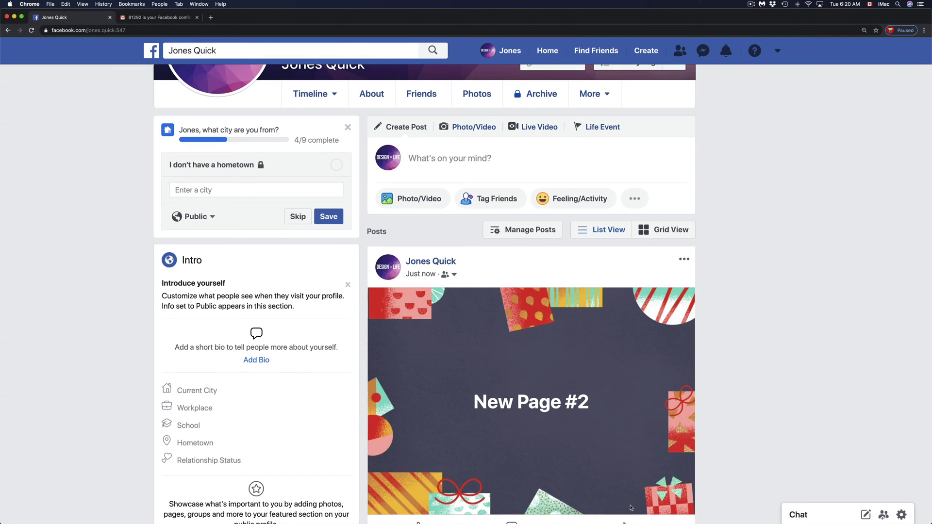
scroll(728, 416, down, 3)
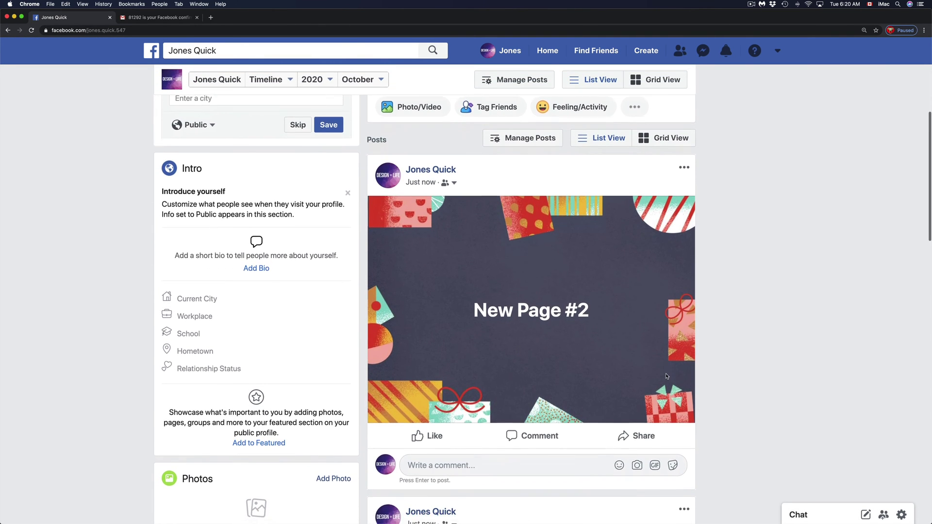
scroll(667, 376, down, 4)
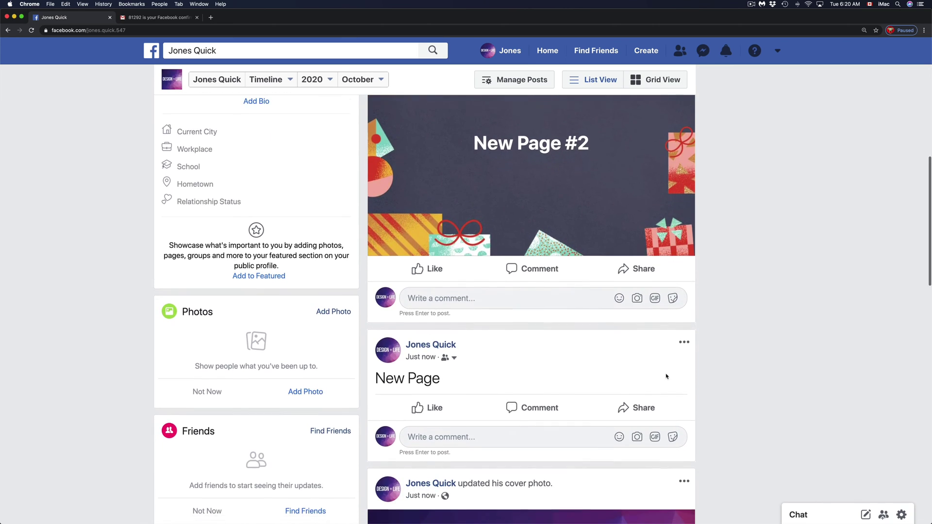
scroll(490, 381, up, 3)
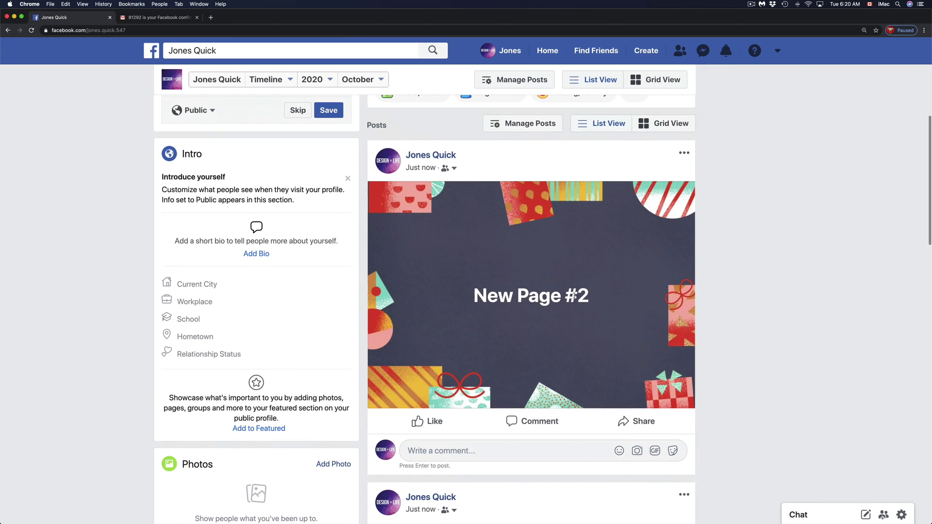
drag(575, 295, 479, 295)
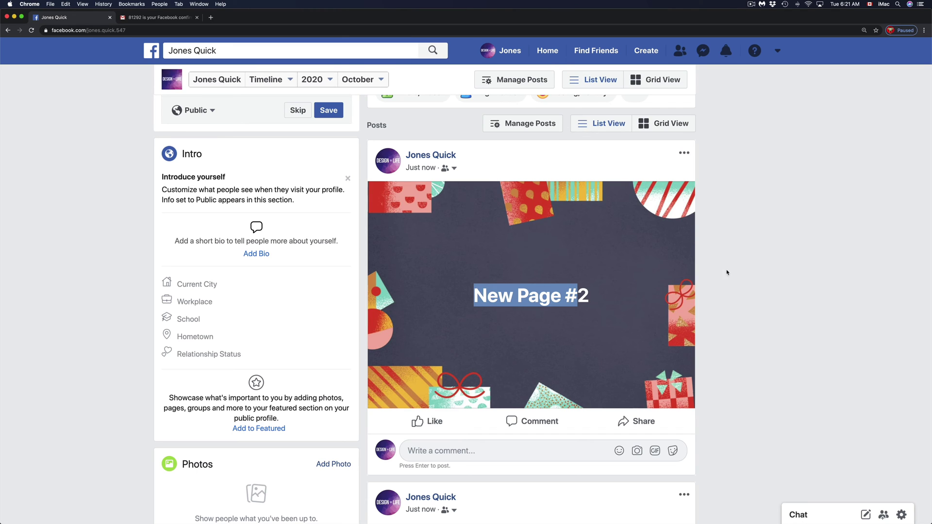
scroll(736, 272, down, 2)
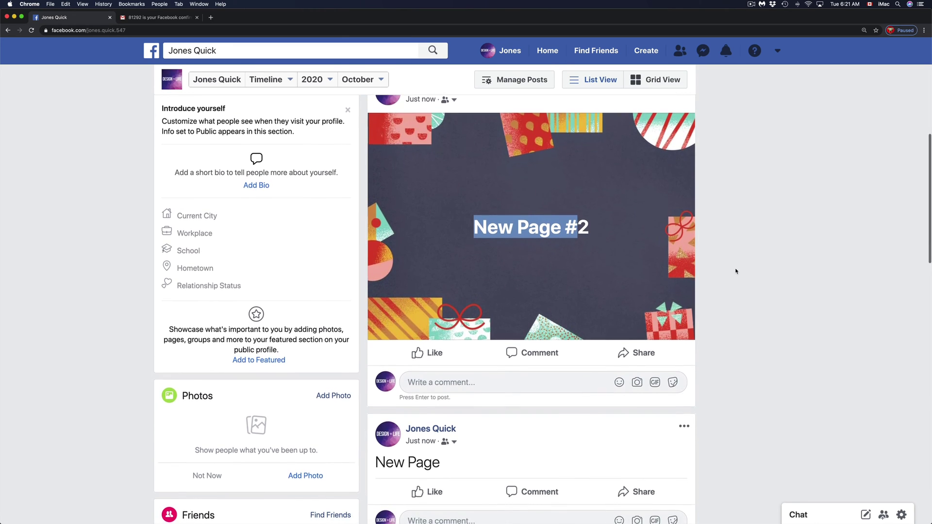
Publish a photo post with Techanddesign_logo.png and the caption "Design" to the News Feed for Friends, and view it on the timeline.
scroll(736, 272, up, 5)
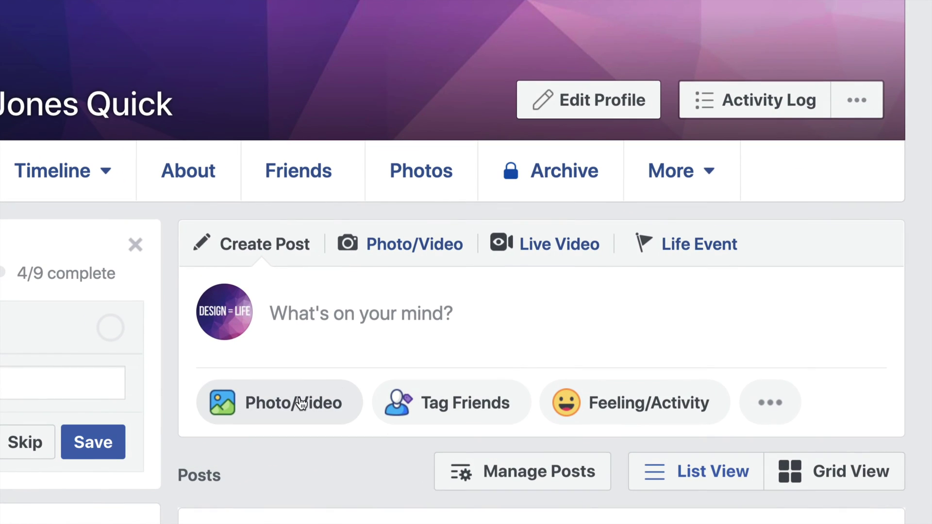
click(251, 410)
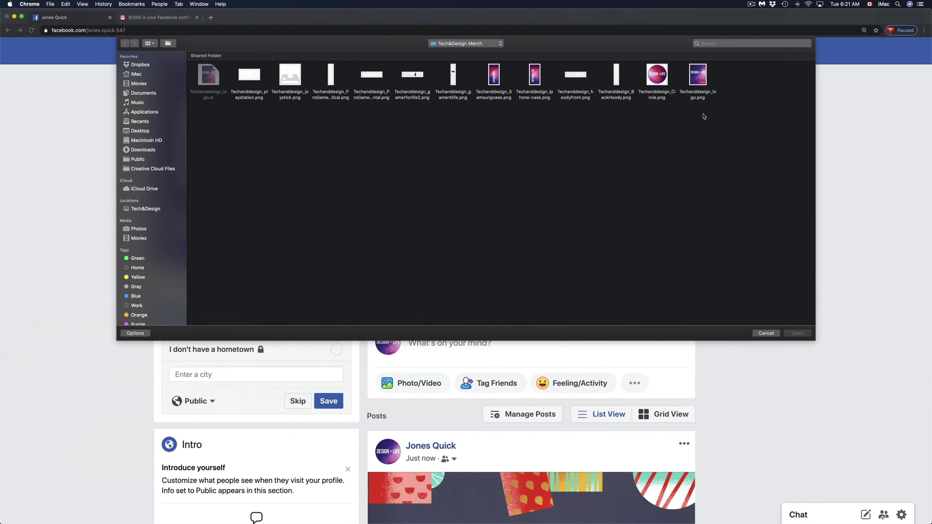
click(701, 79)
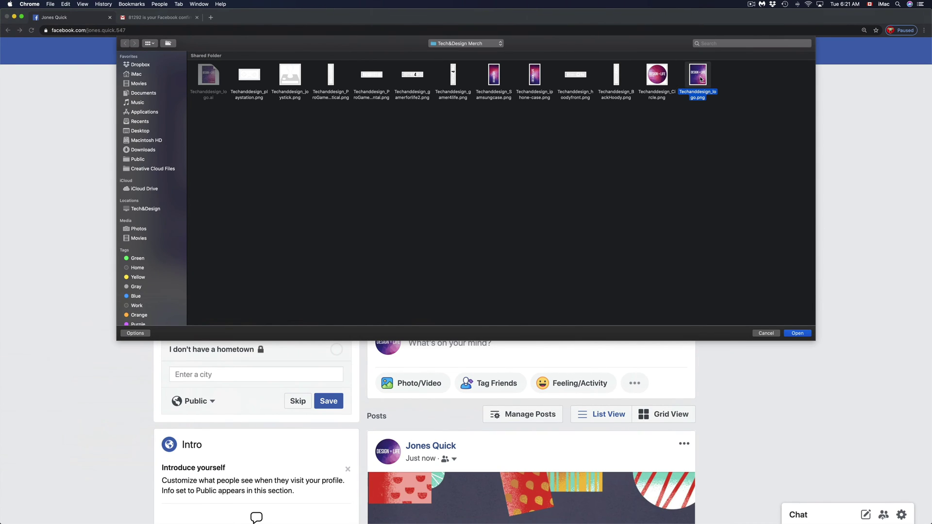
click(796, 334)
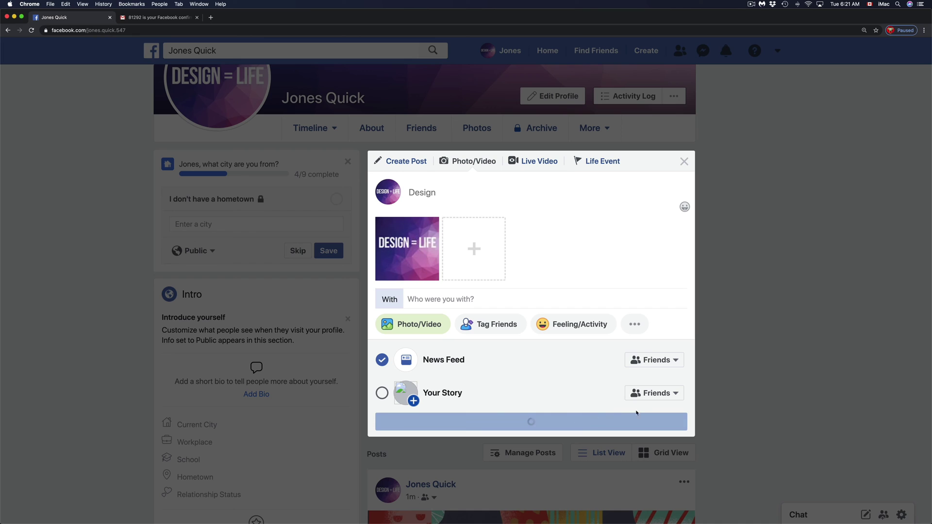
scroll(759, 388, down, 5)
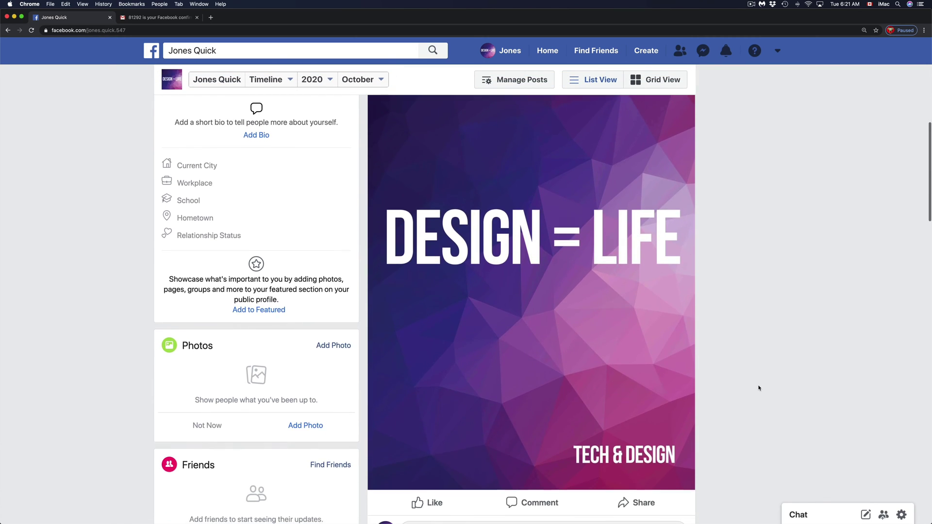
scroll(759, 388, down, 2)
scroll(758, 388, up, 2)
scroll(759, 388, down, 2)
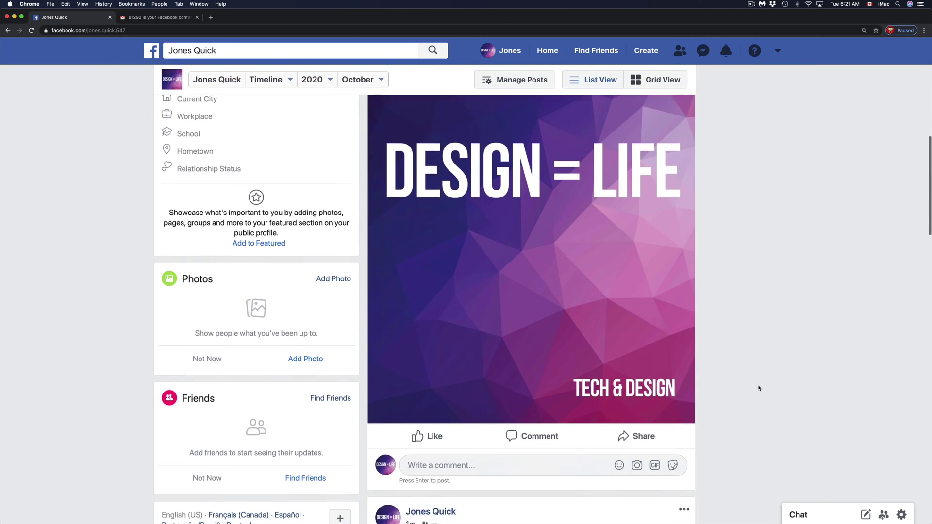
scroll(759, 388, up, 7)
scroll(759, 388, up, 3)
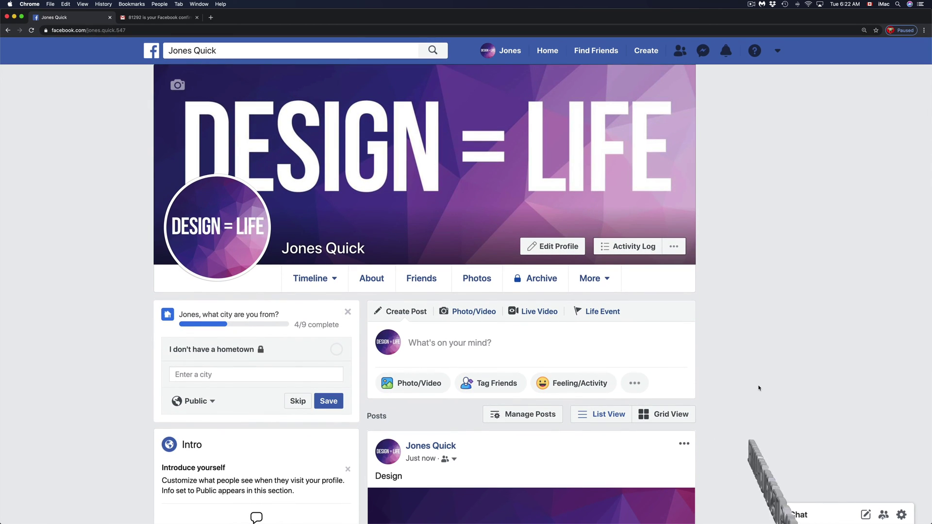